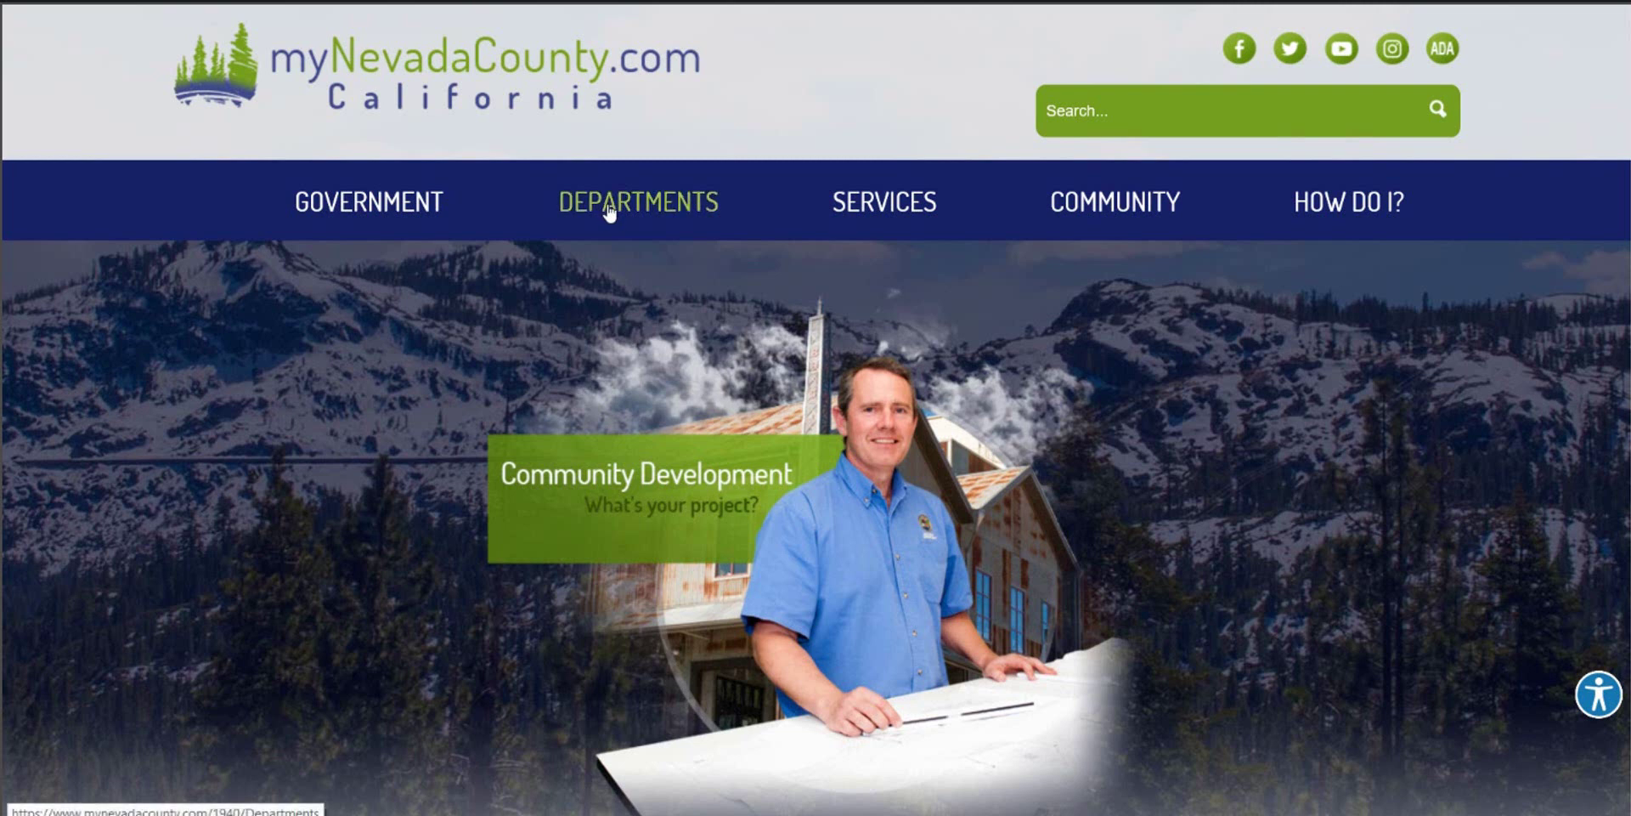
Go to the Building Department page under Departments and scroll to the Online Citizen Access section.
mouse_move(609, 212)
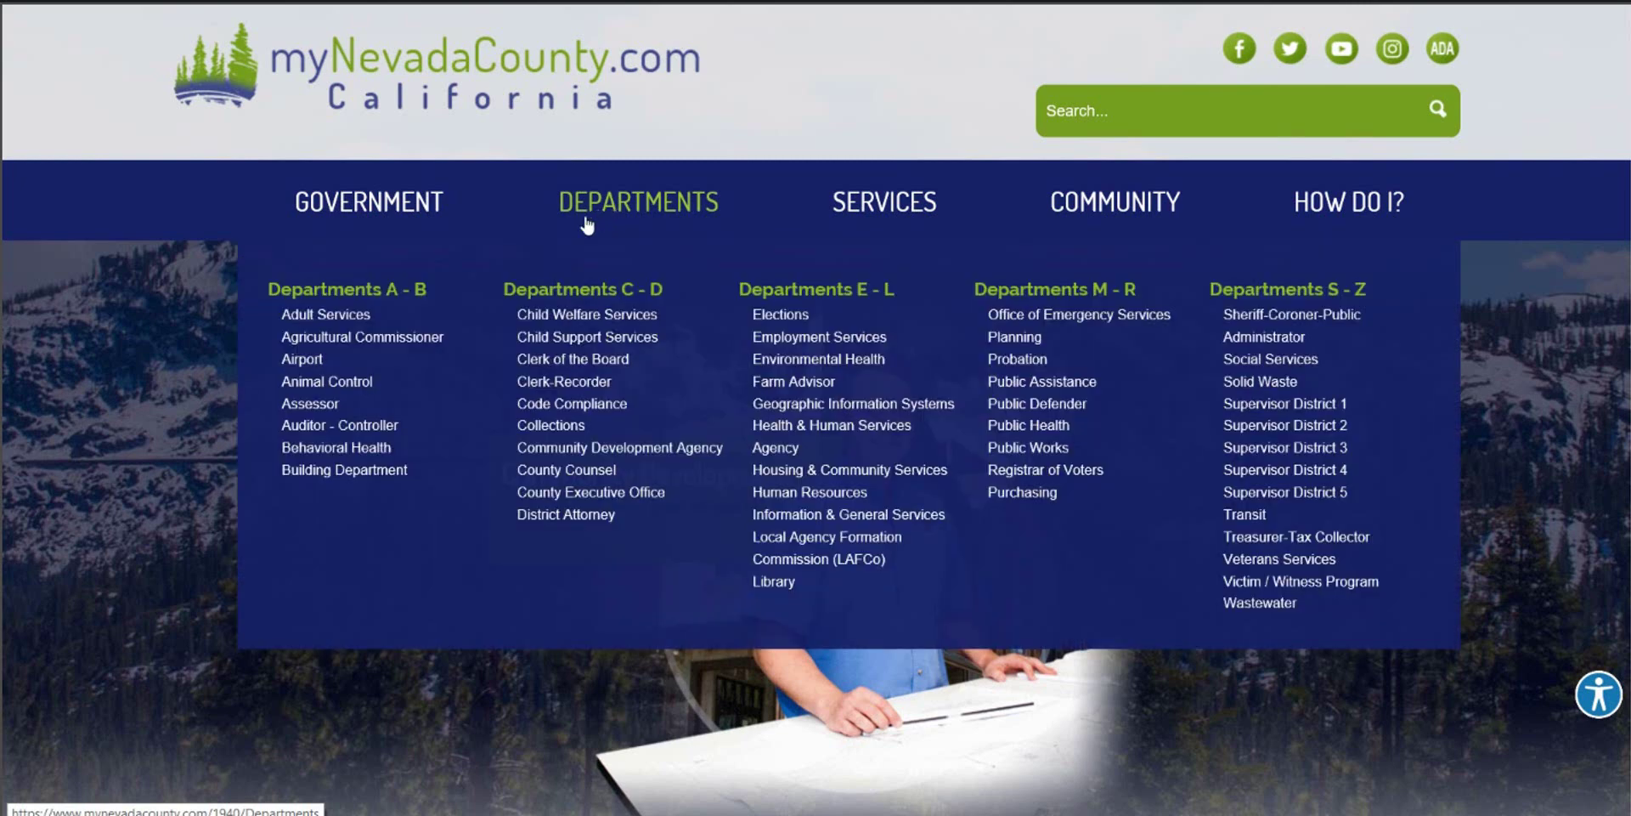
left_click(371, 477)
scroll(371, 478, "down", 1)
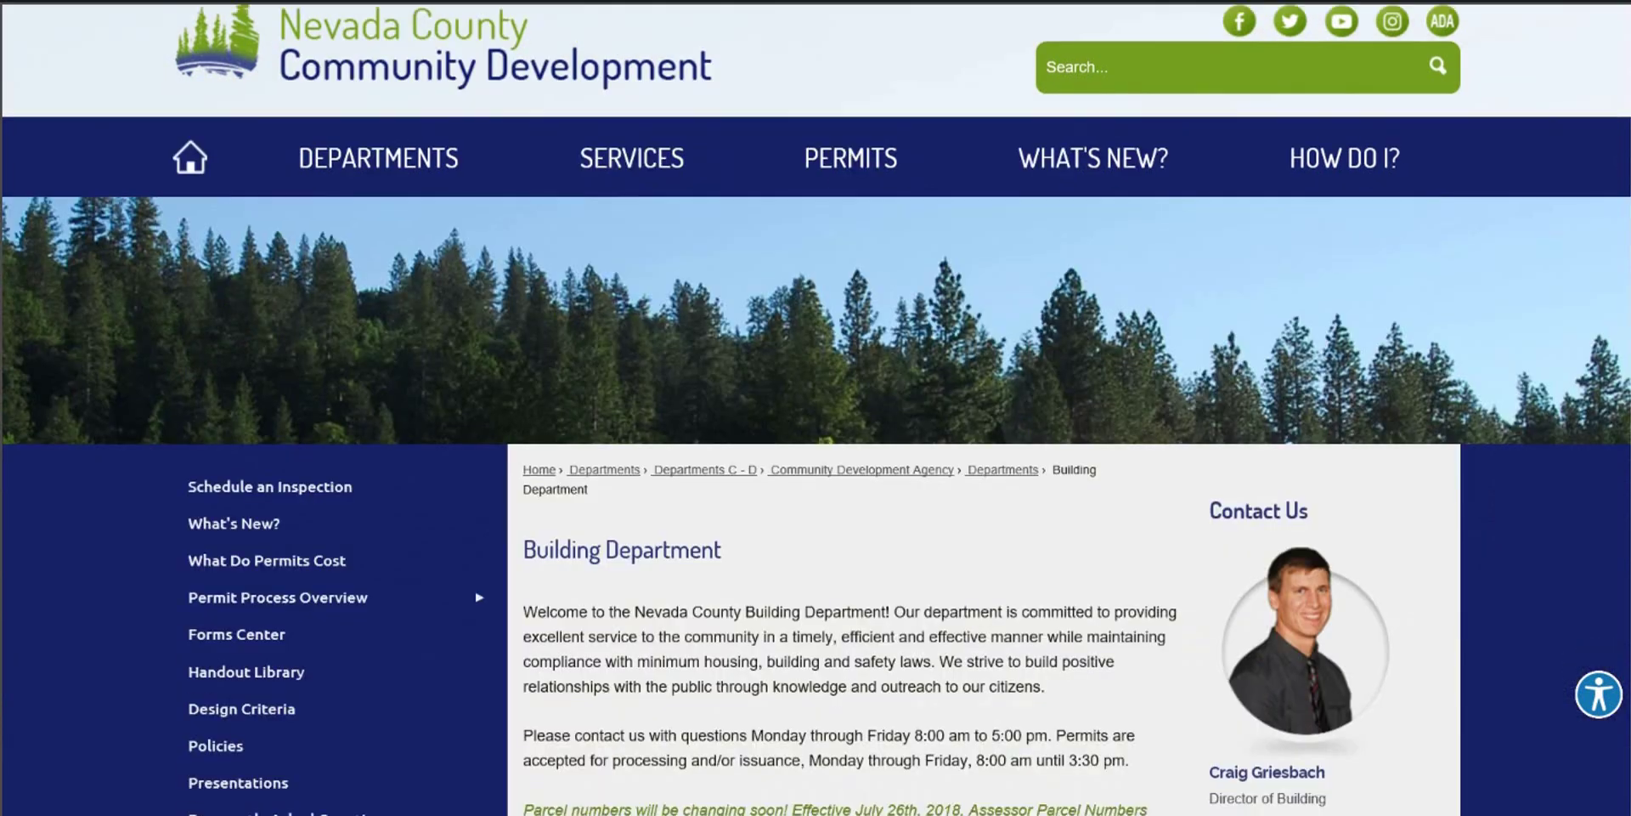
scroll(816, 408, "down", 7)
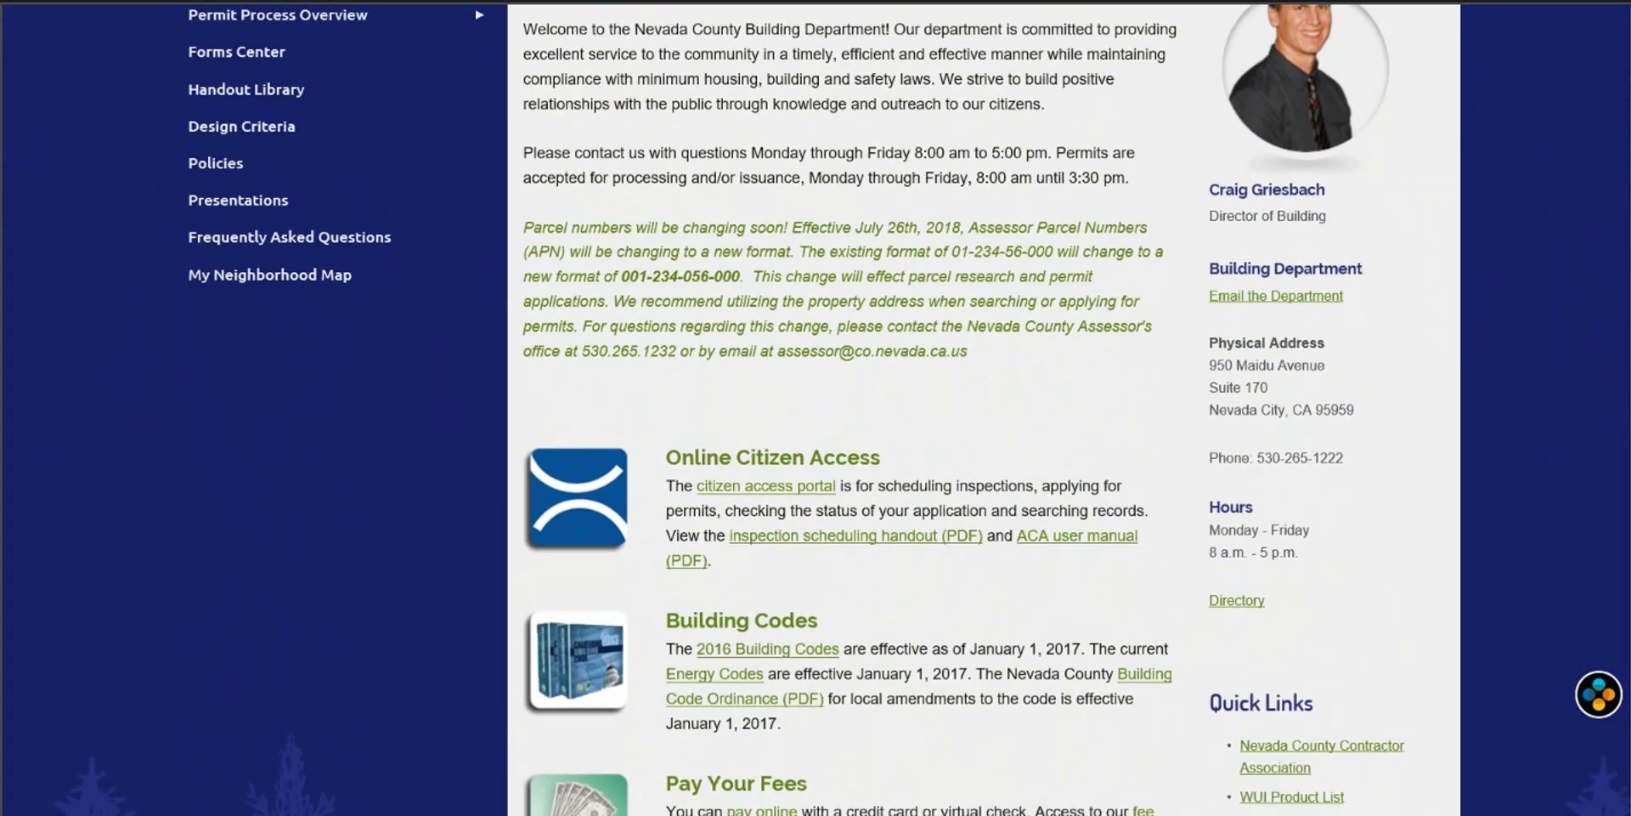
scroll(816, 408, "down", 1)
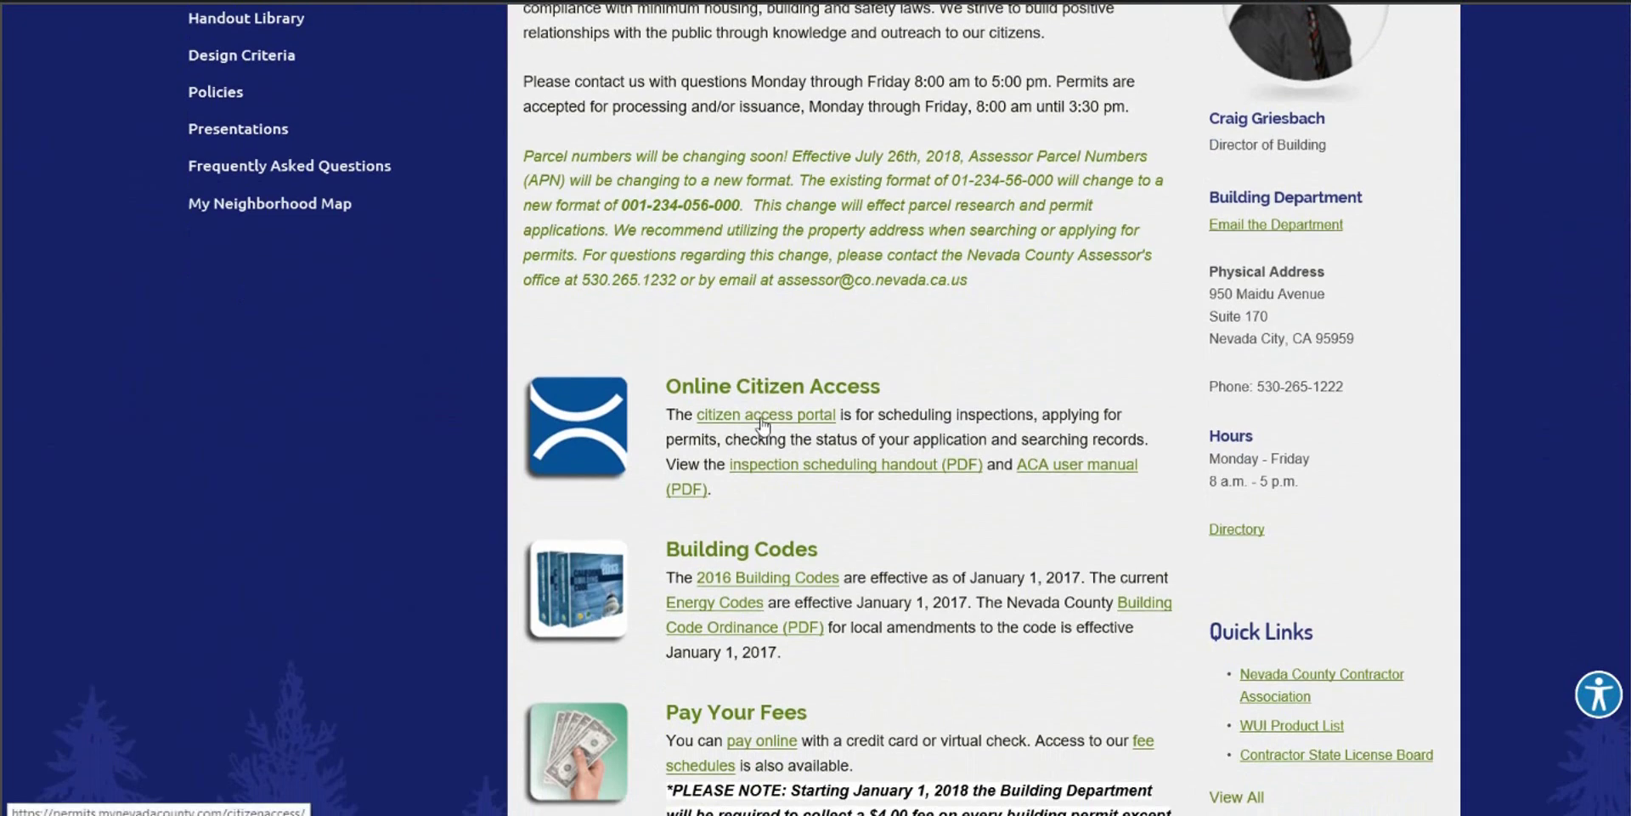
Open the Citizen Access portal, begin new-user registration and accept the registration terms.
left_click(586, 442)
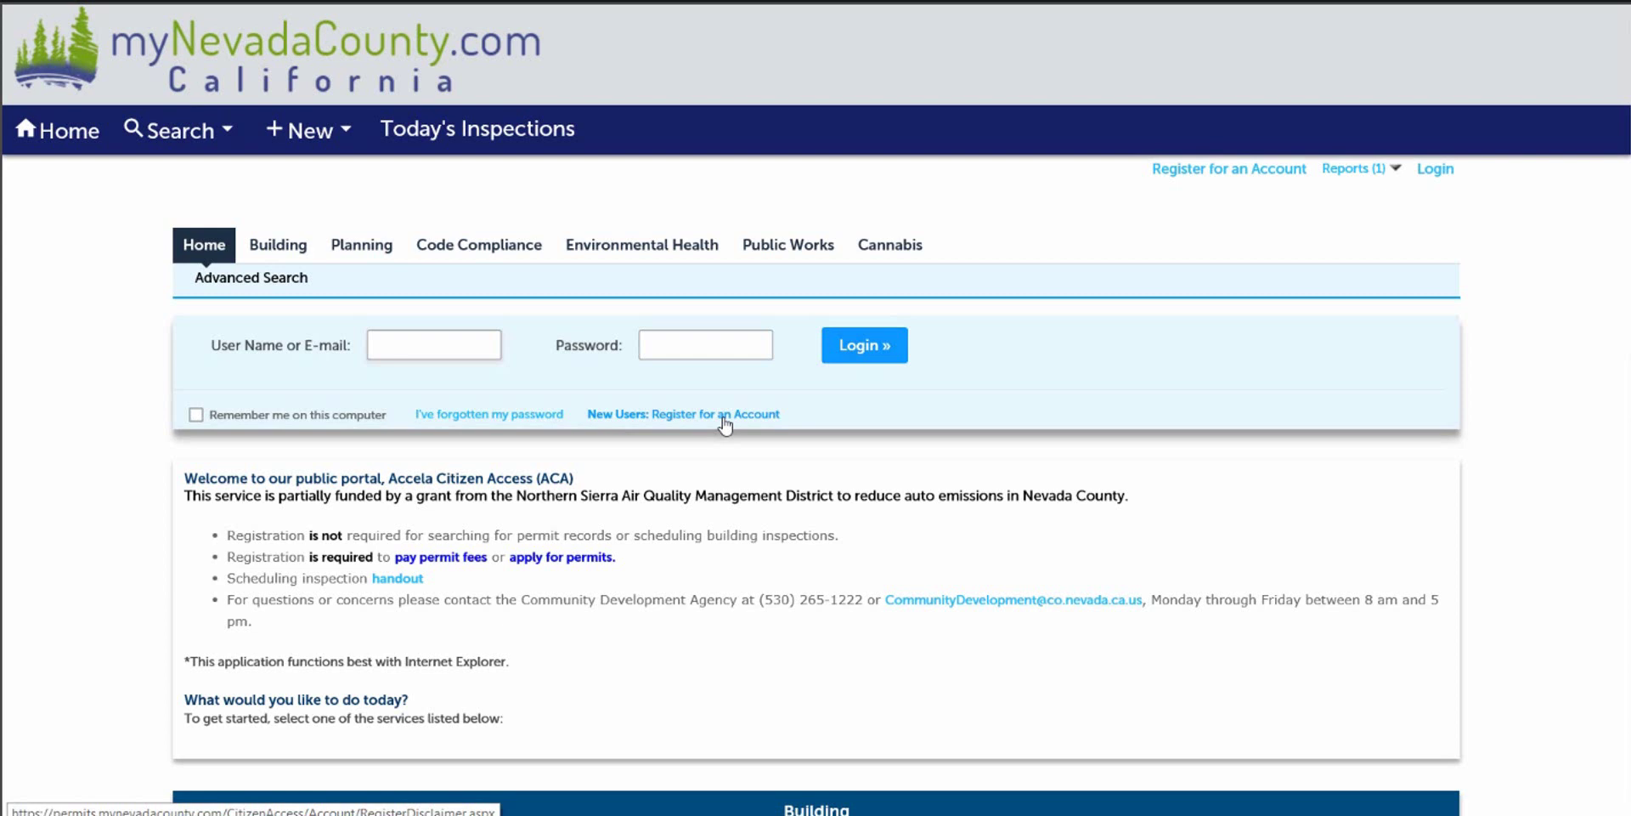
left_click(724, 420)
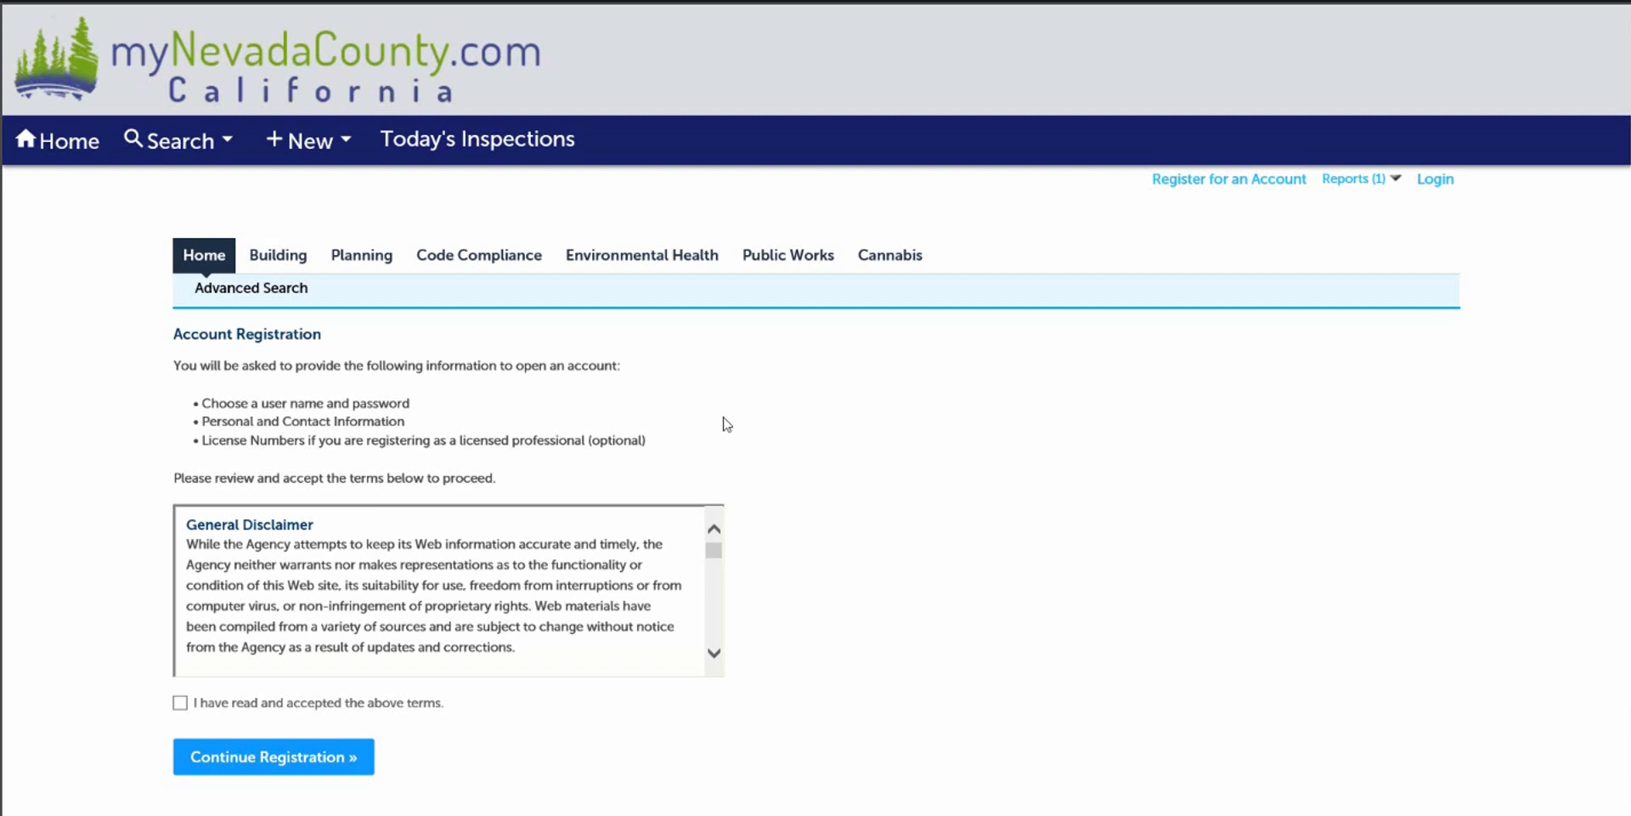
left_click(181, 705)
left_click(236, 763)
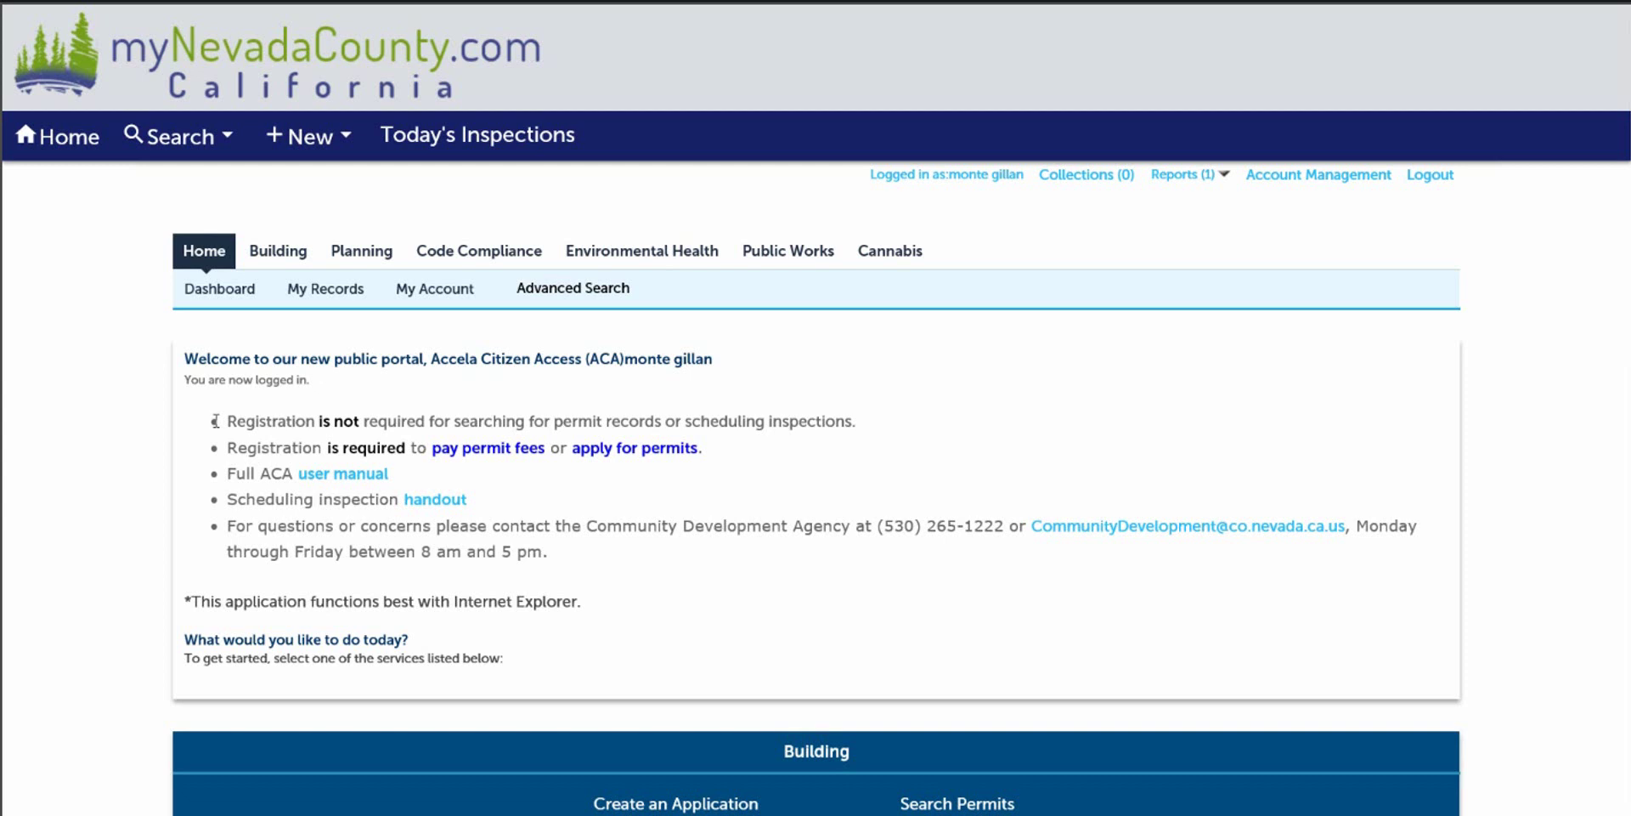
Start a Building application, accept the general disclaimer and choose the Full Review record type.
left_click_drag(215, 420, 555, 556)
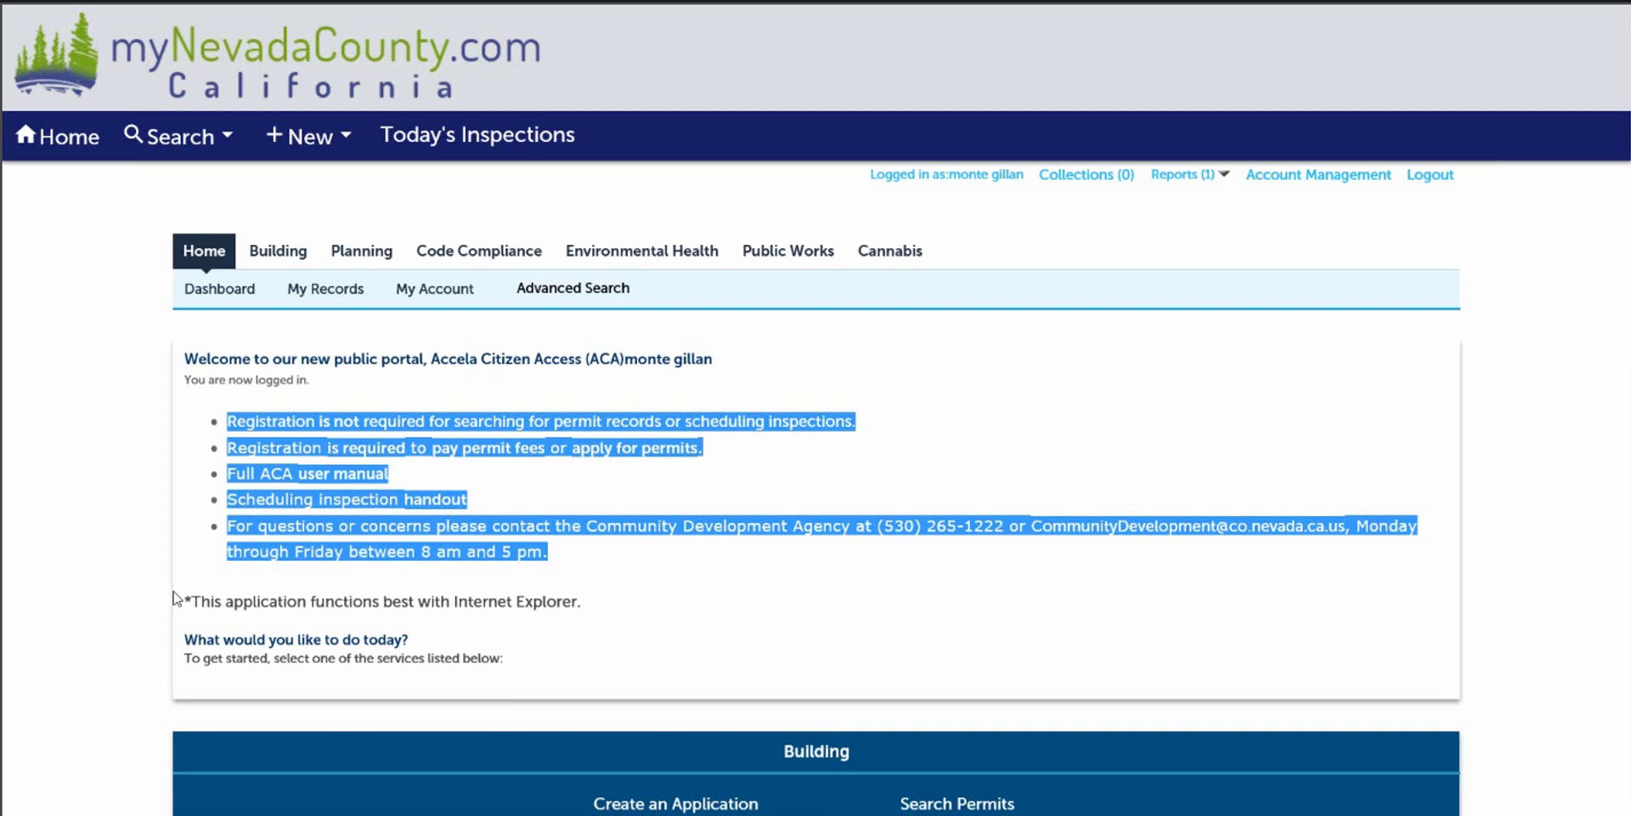
left_click(51, 647)
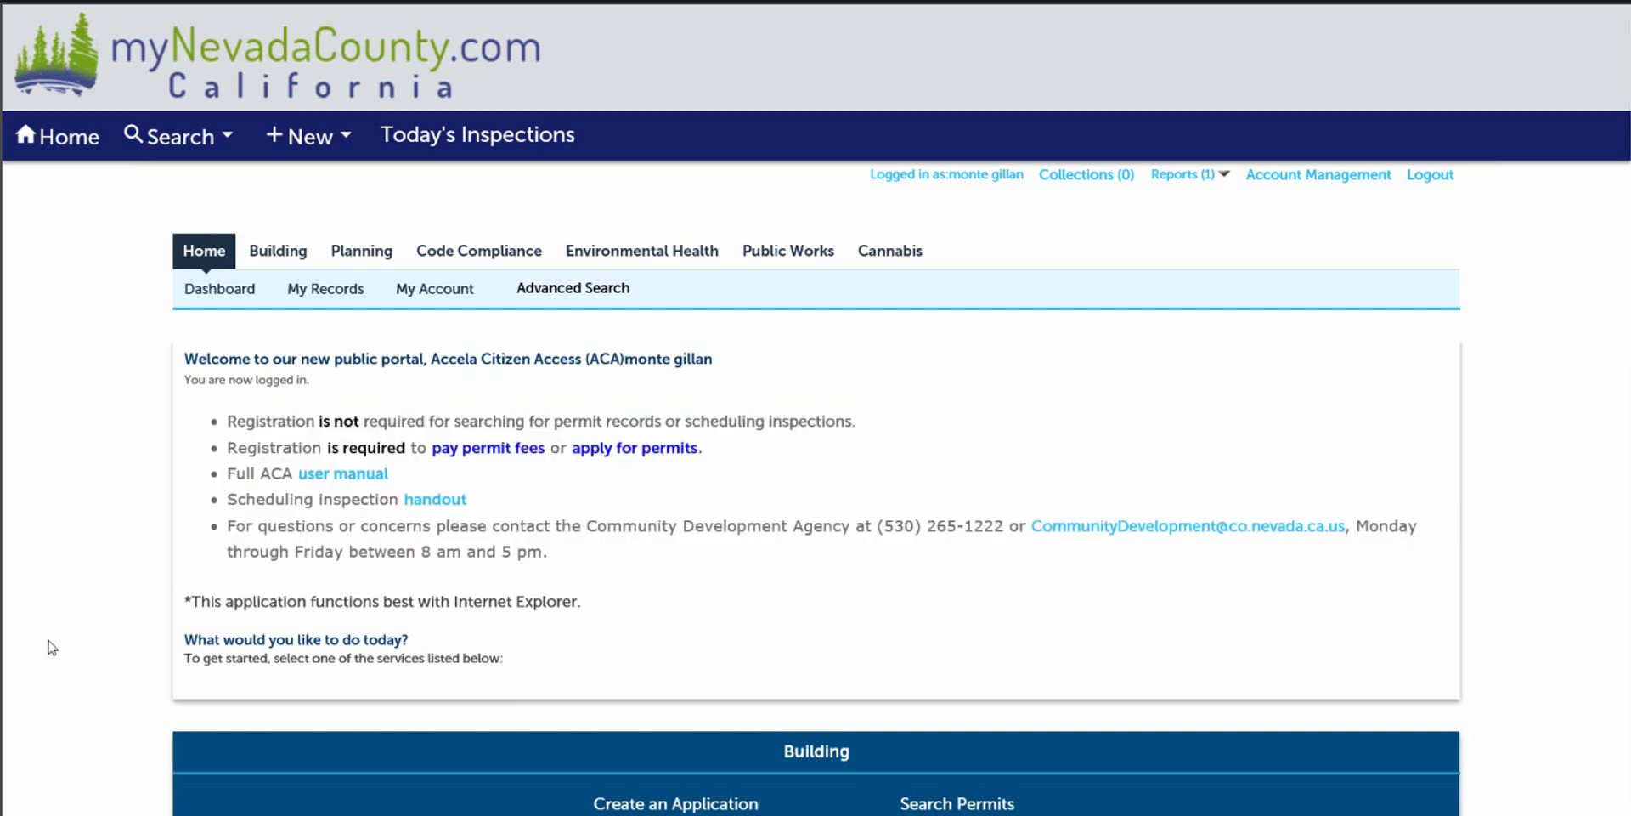
left_click(654, 803)
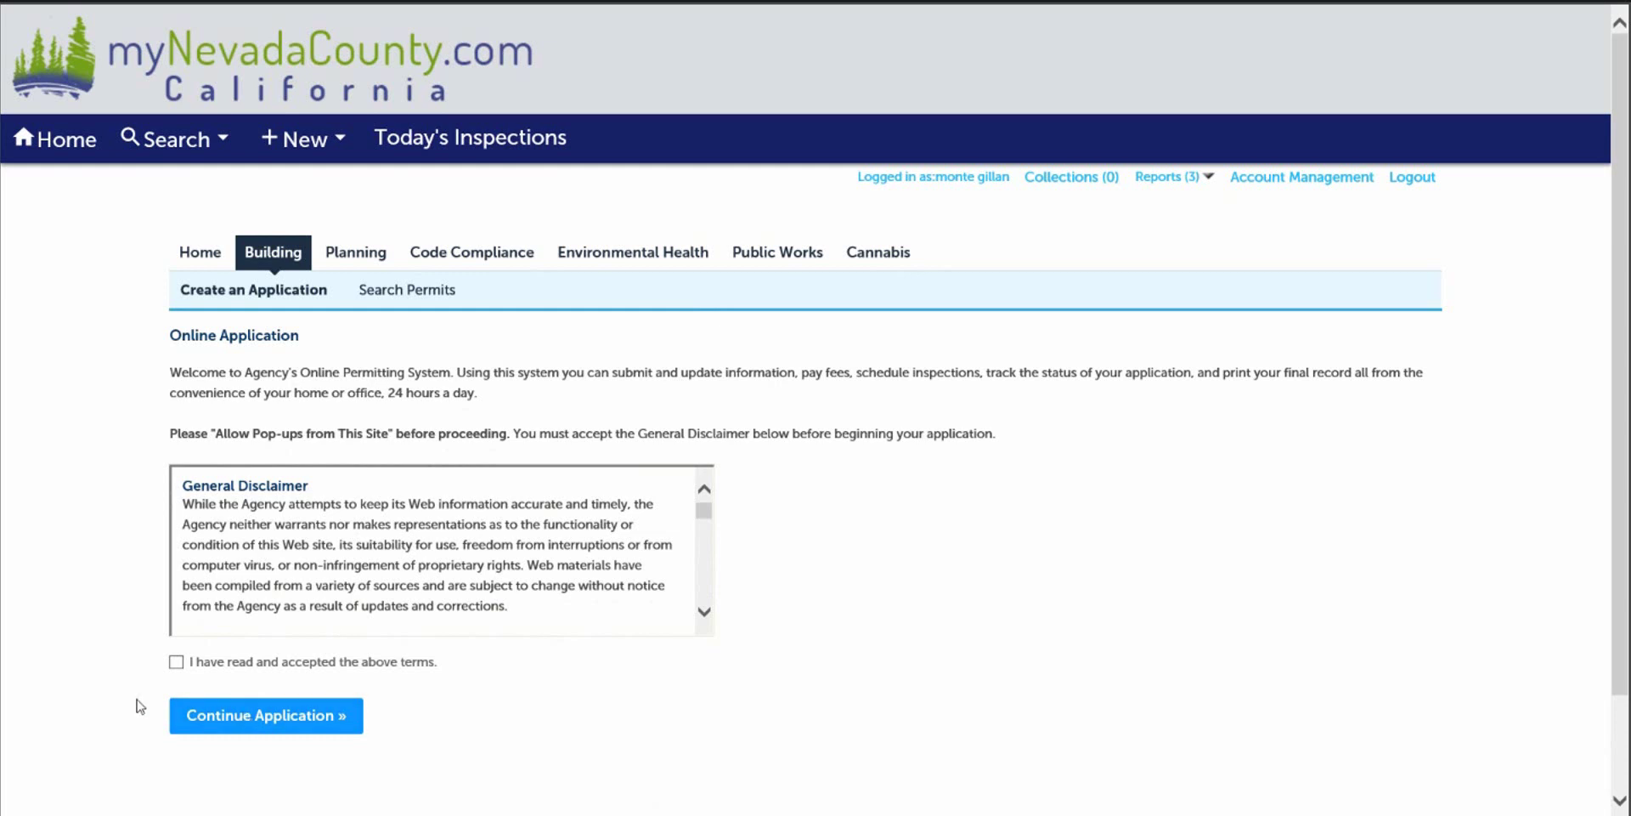
left_click(176, 662)
left_click(227, 716)
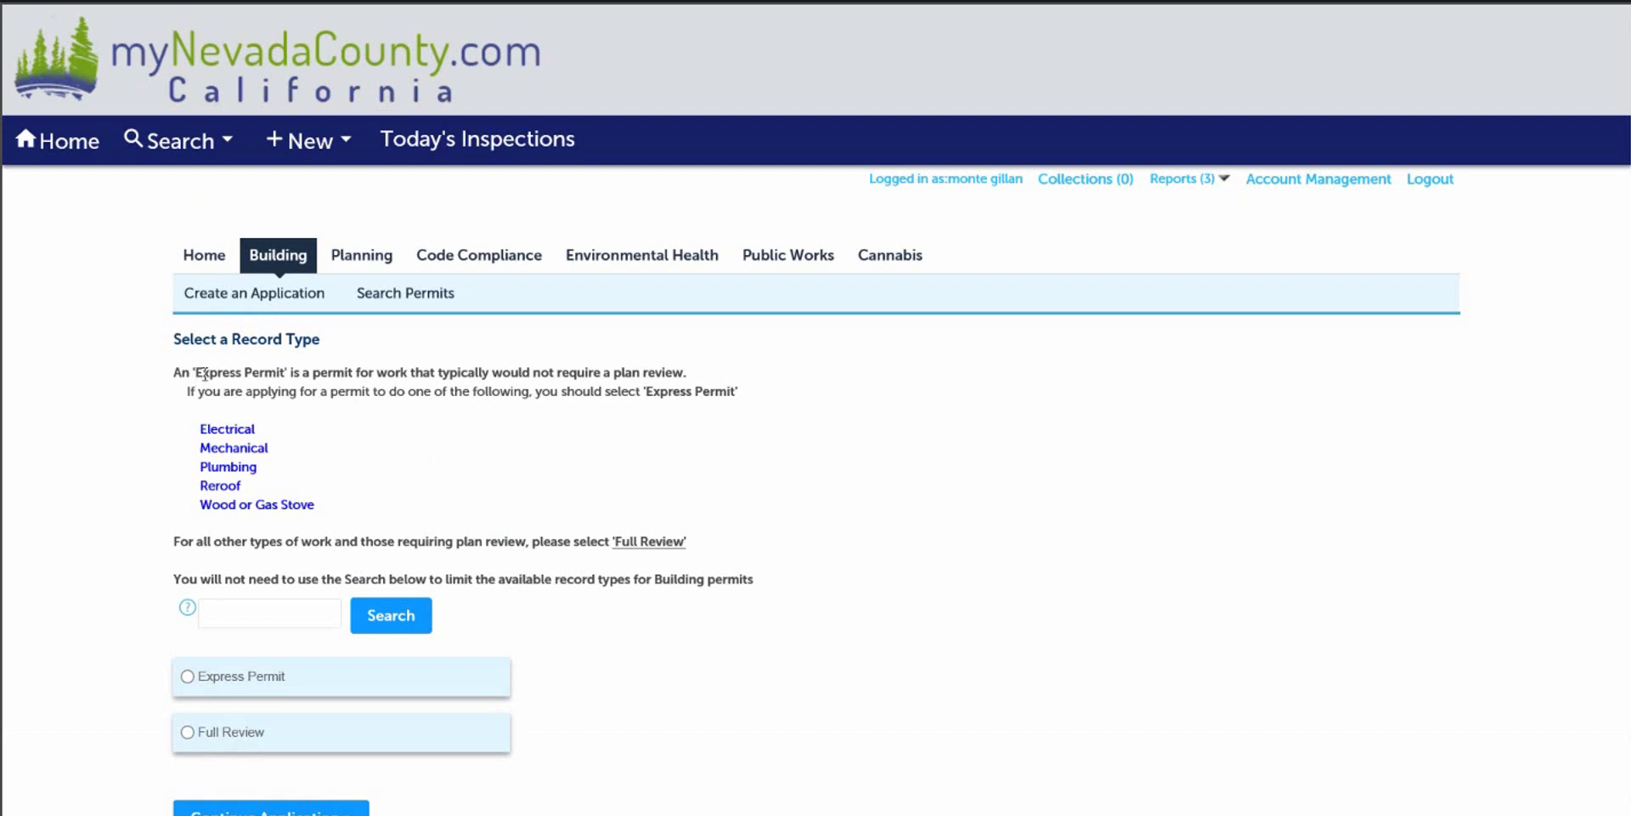
left_click(188, 734)
scroll(684, 721, "down", 1)
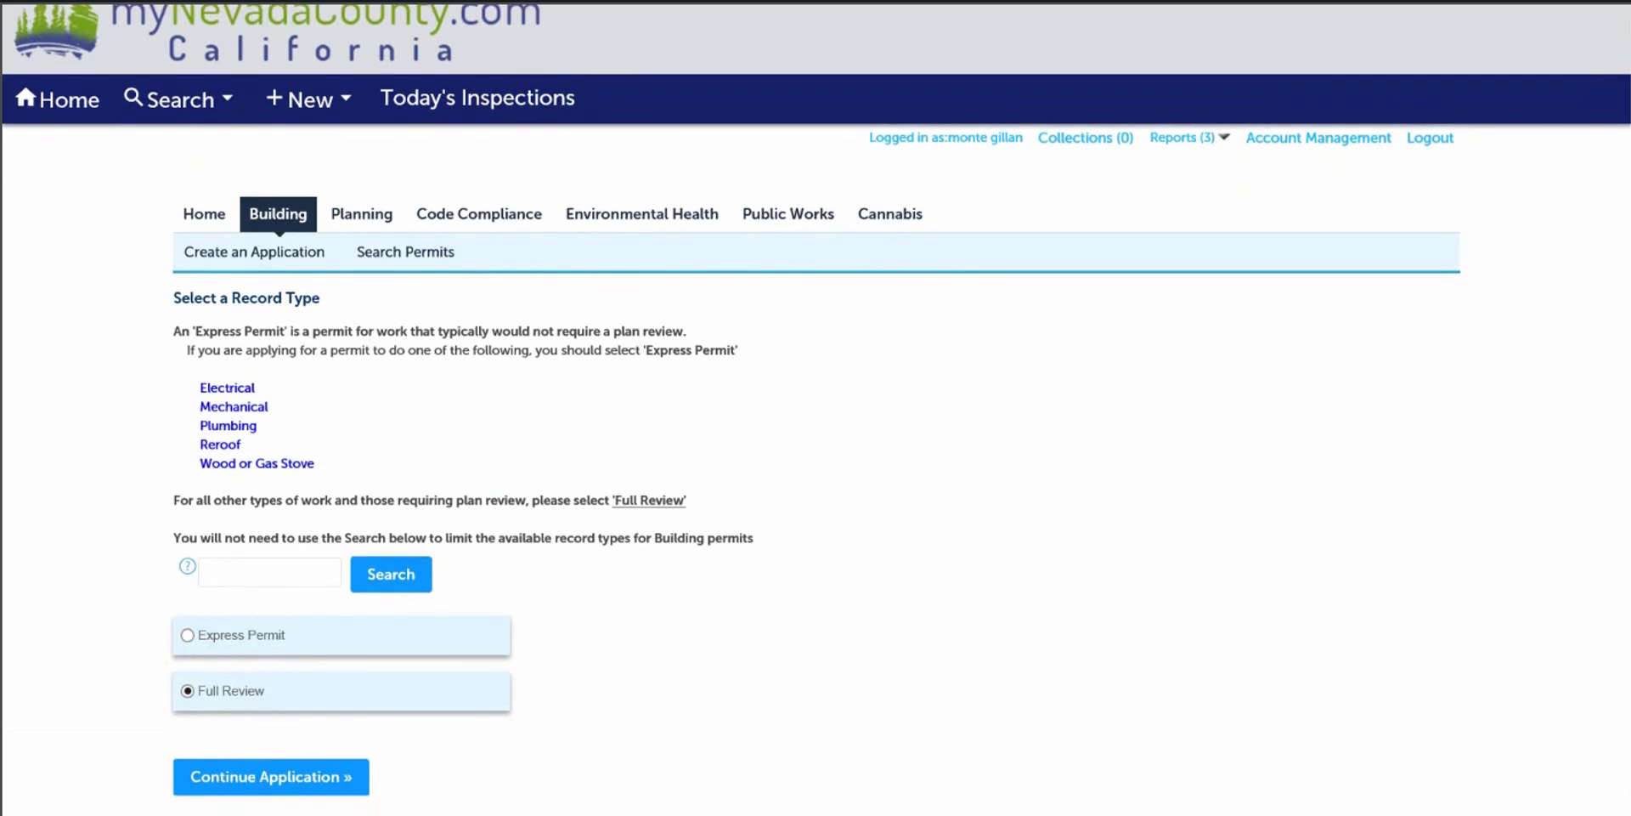
Search for the work-location address 950 Maidu Ave, Nevada City.
left_click(272, 776)
left_click(242, 567)
type("950")
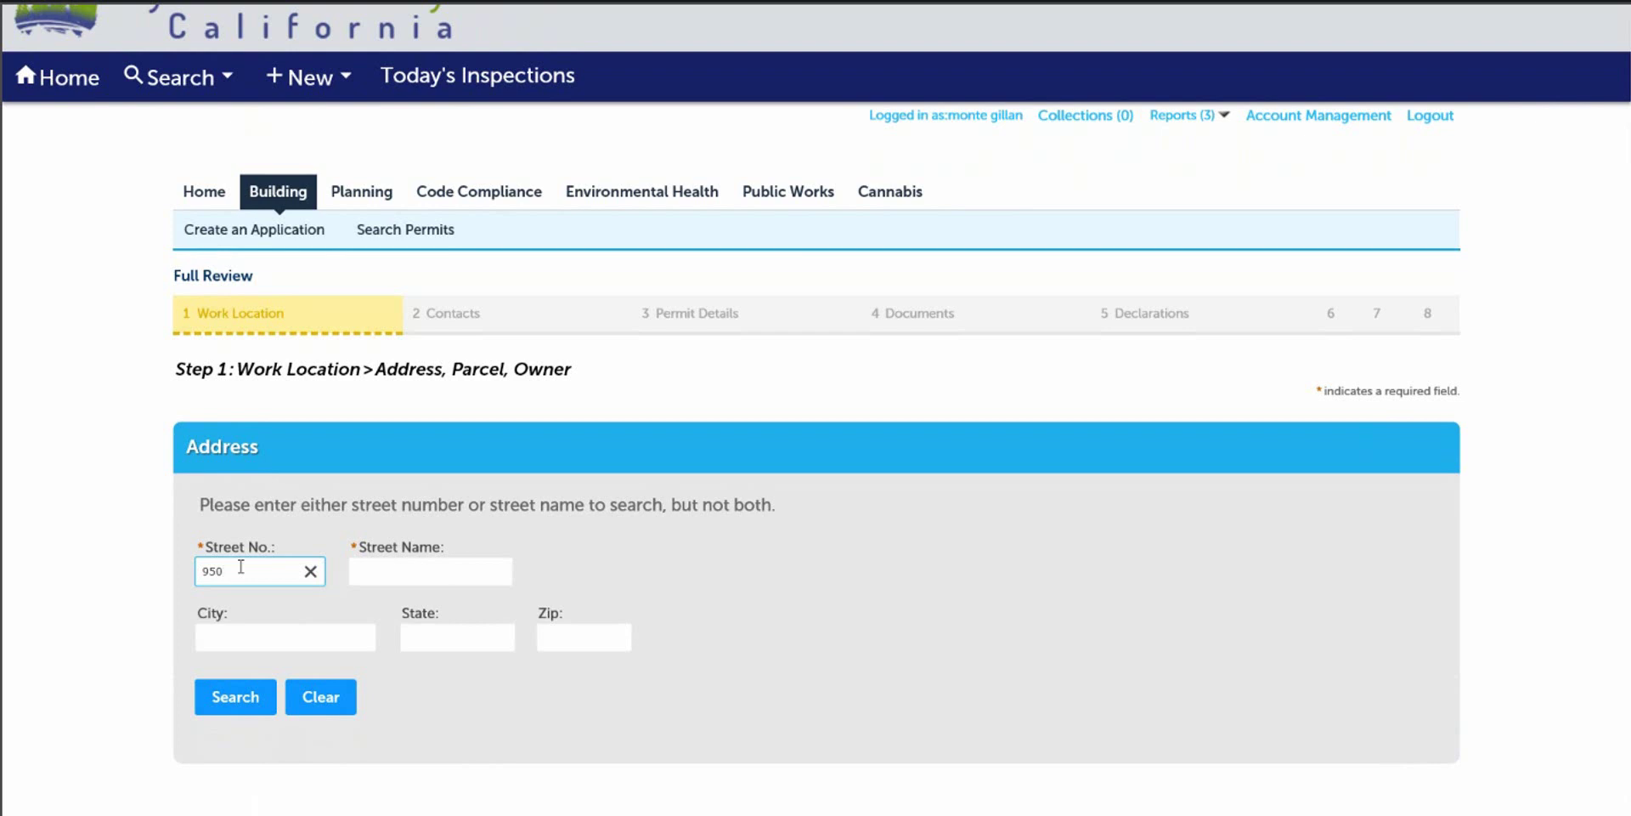
key("Tab")
type("Maidu Ave")
key("Tab")
type("Nevada city")
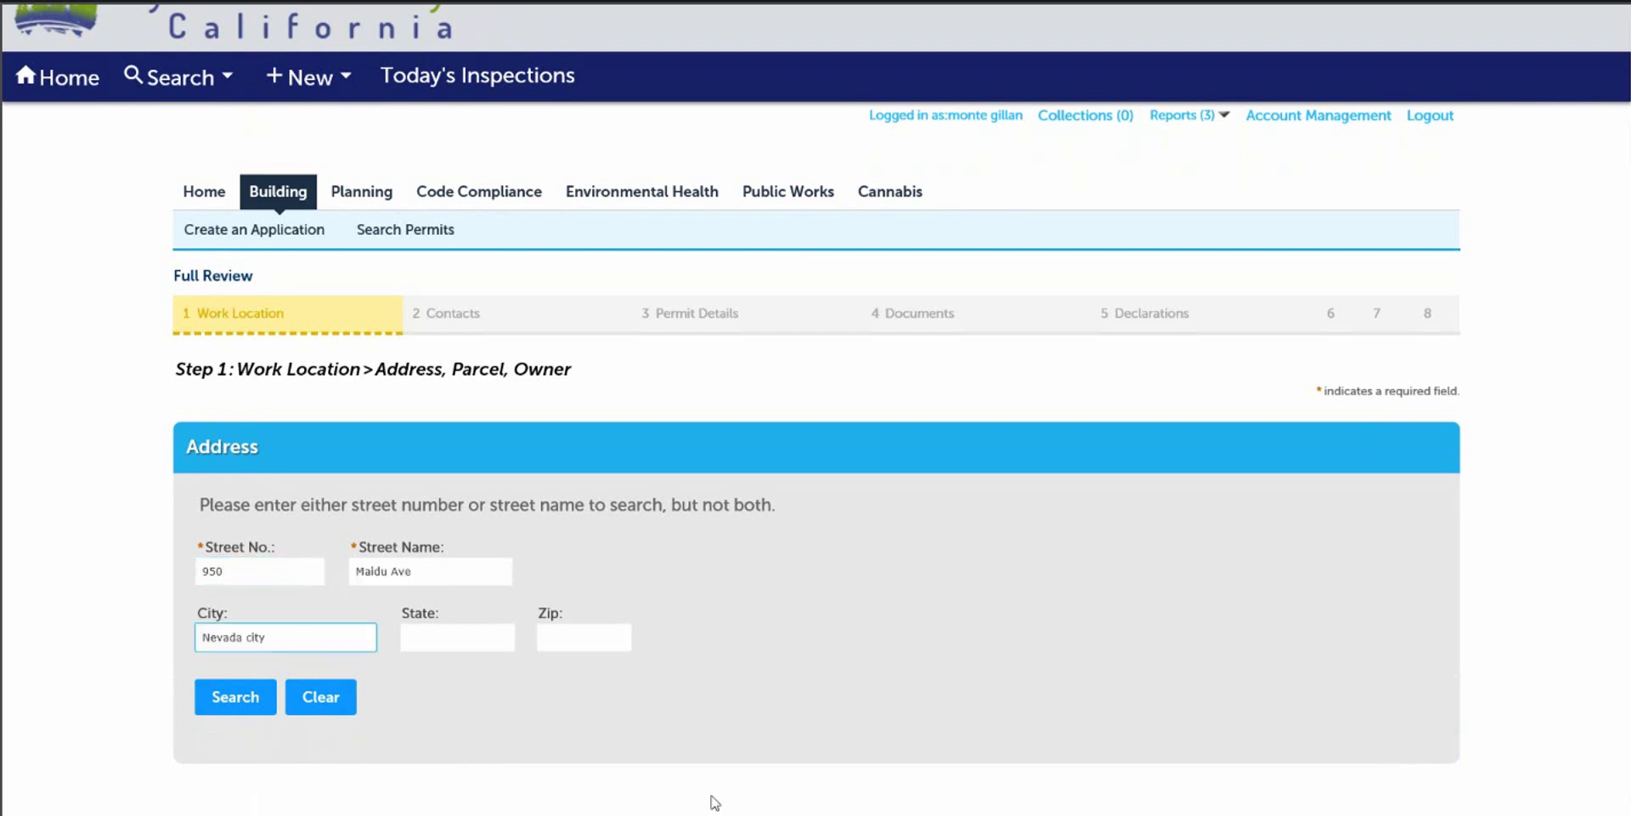
left_click(235, 698)
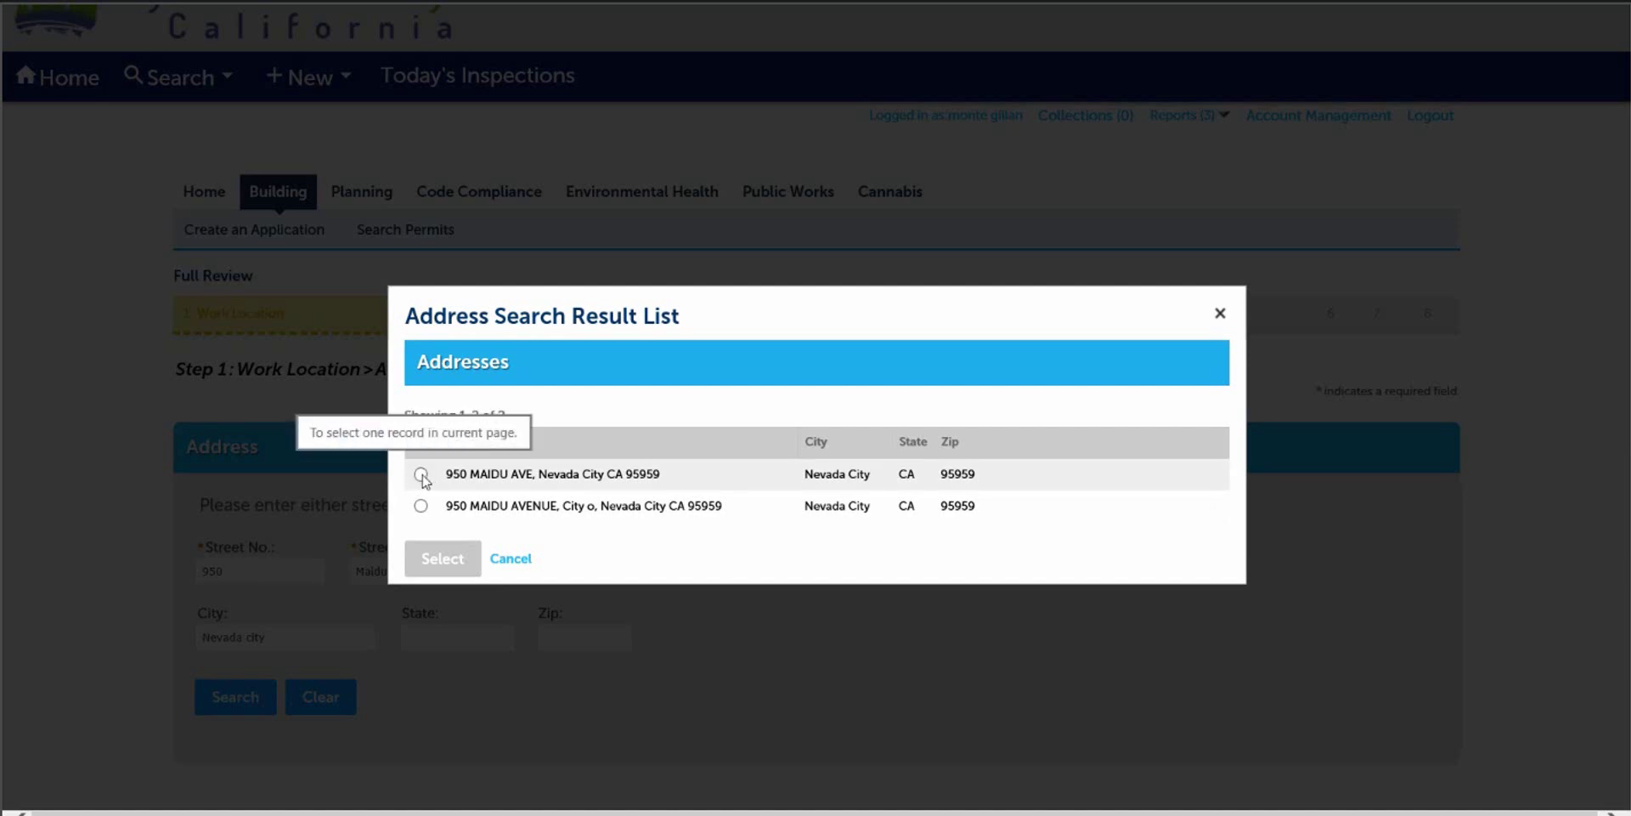
Select the 950 MAIDU AVE result with its parcel and owner, then continue to Contacts.
left_click(420, 474)
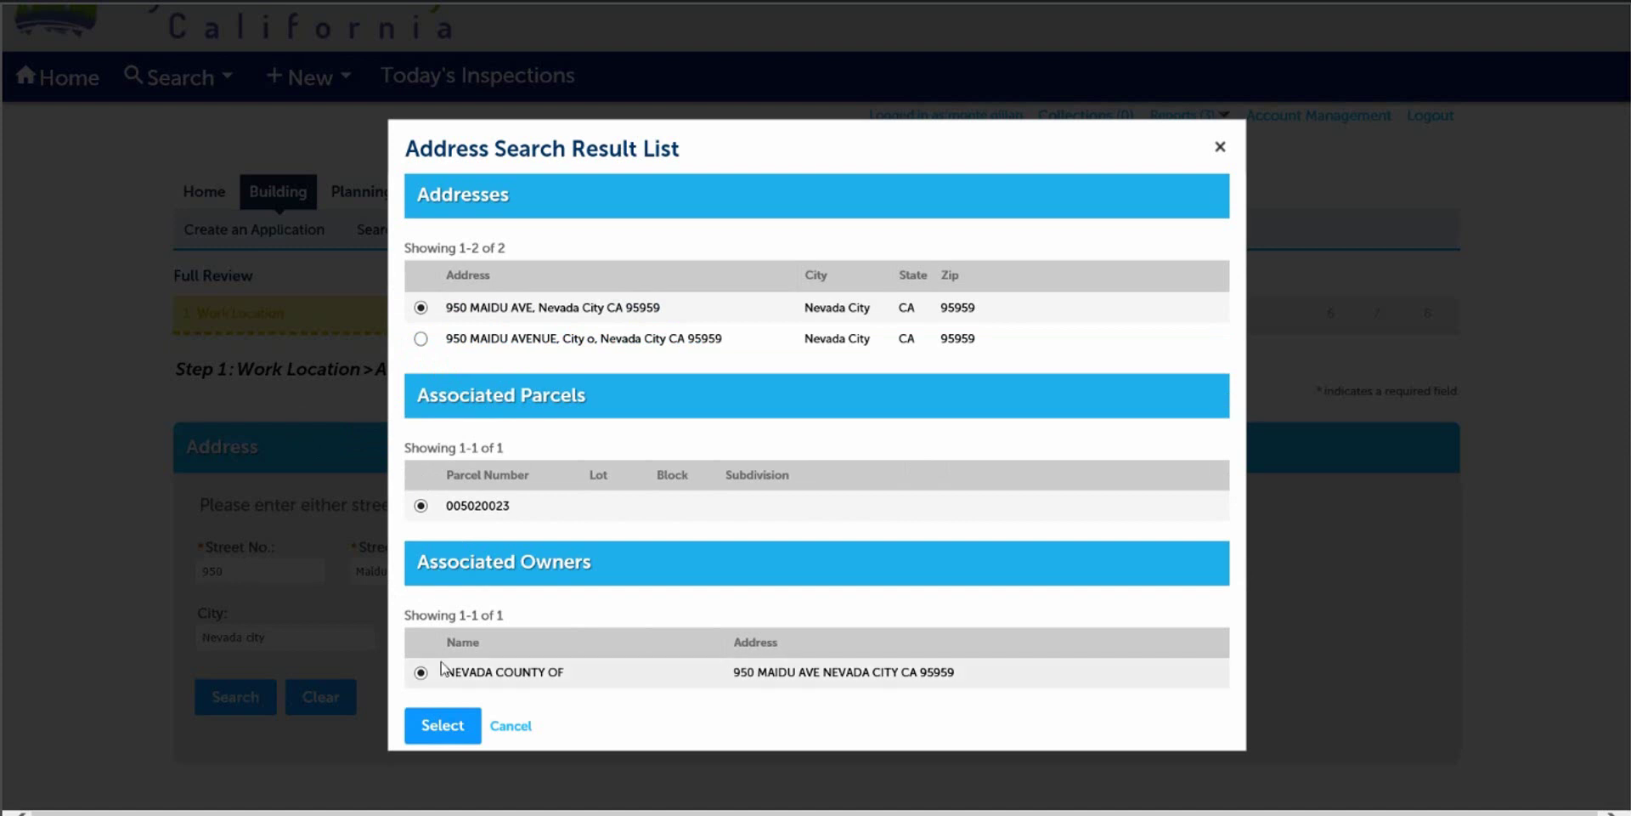
left_click(433, 729)
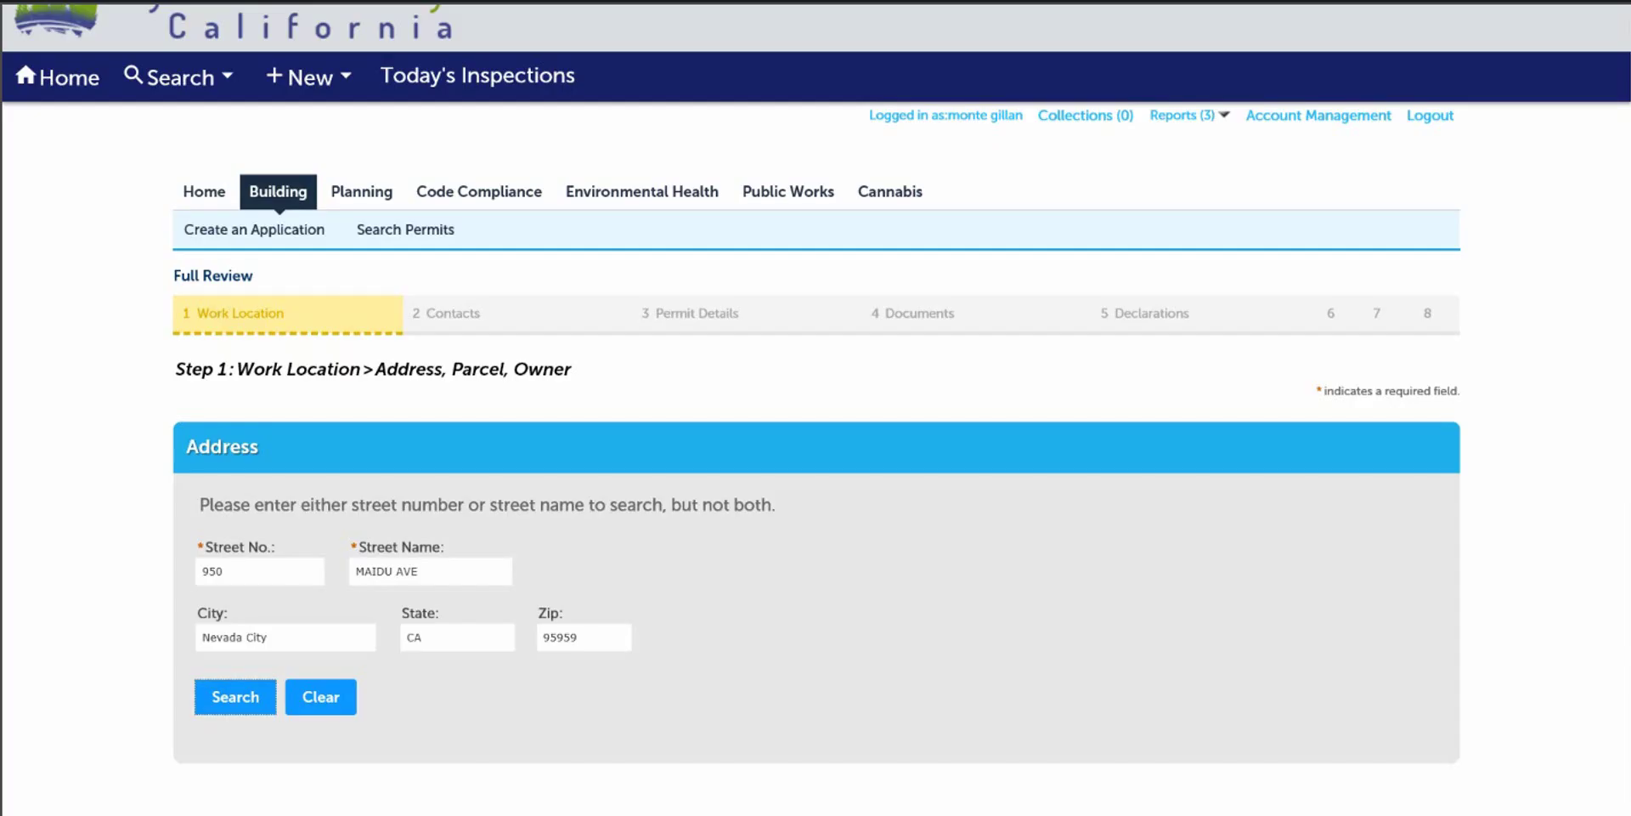
scroll(816, 510, "down", 4)
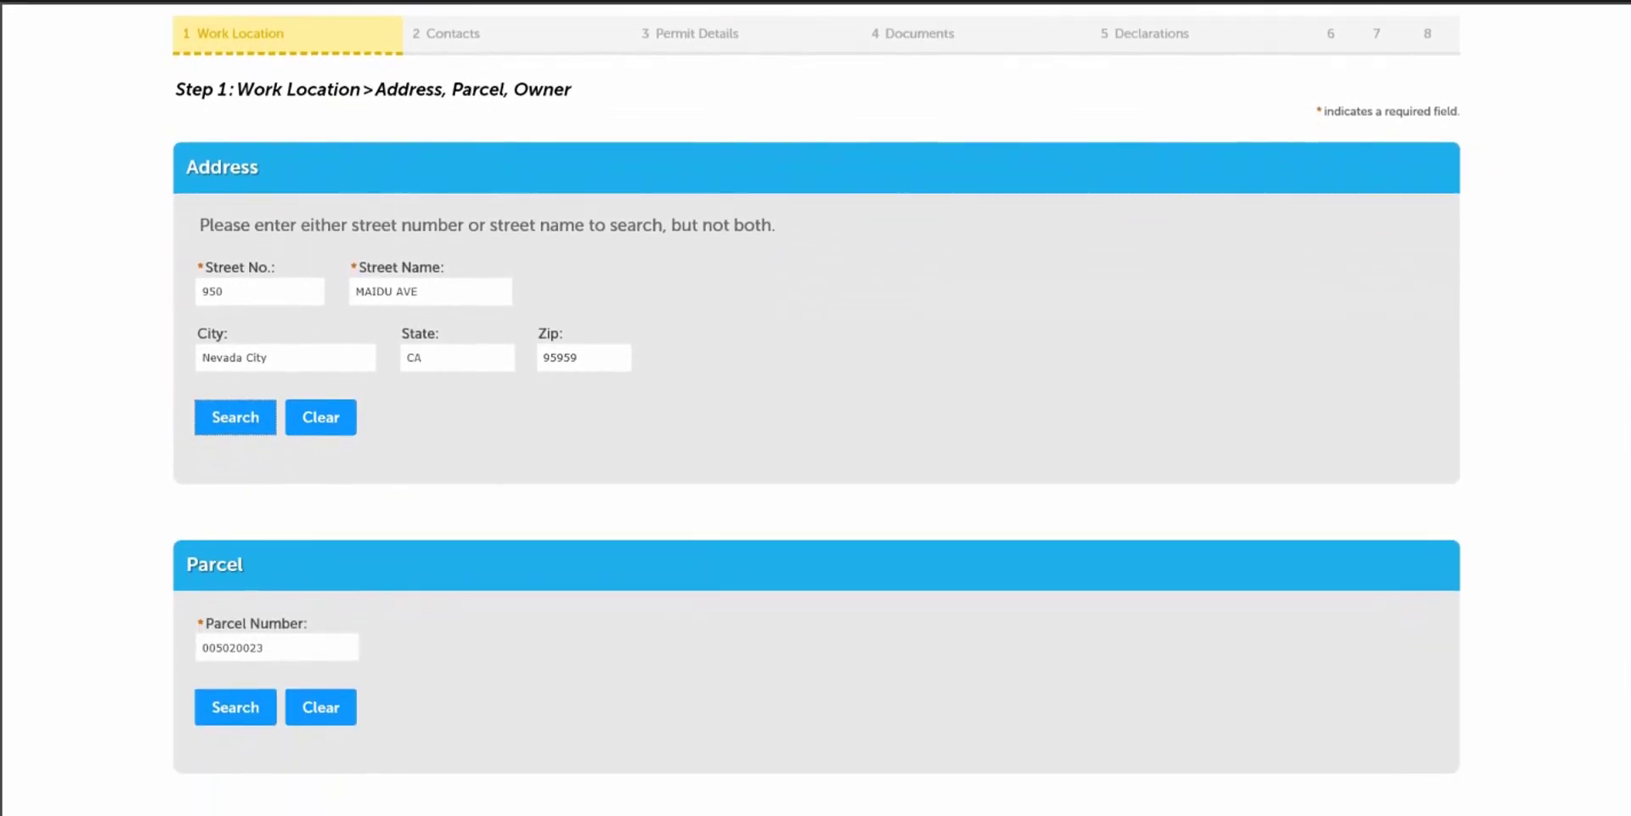
scroll(1311, 616, "down", 3)
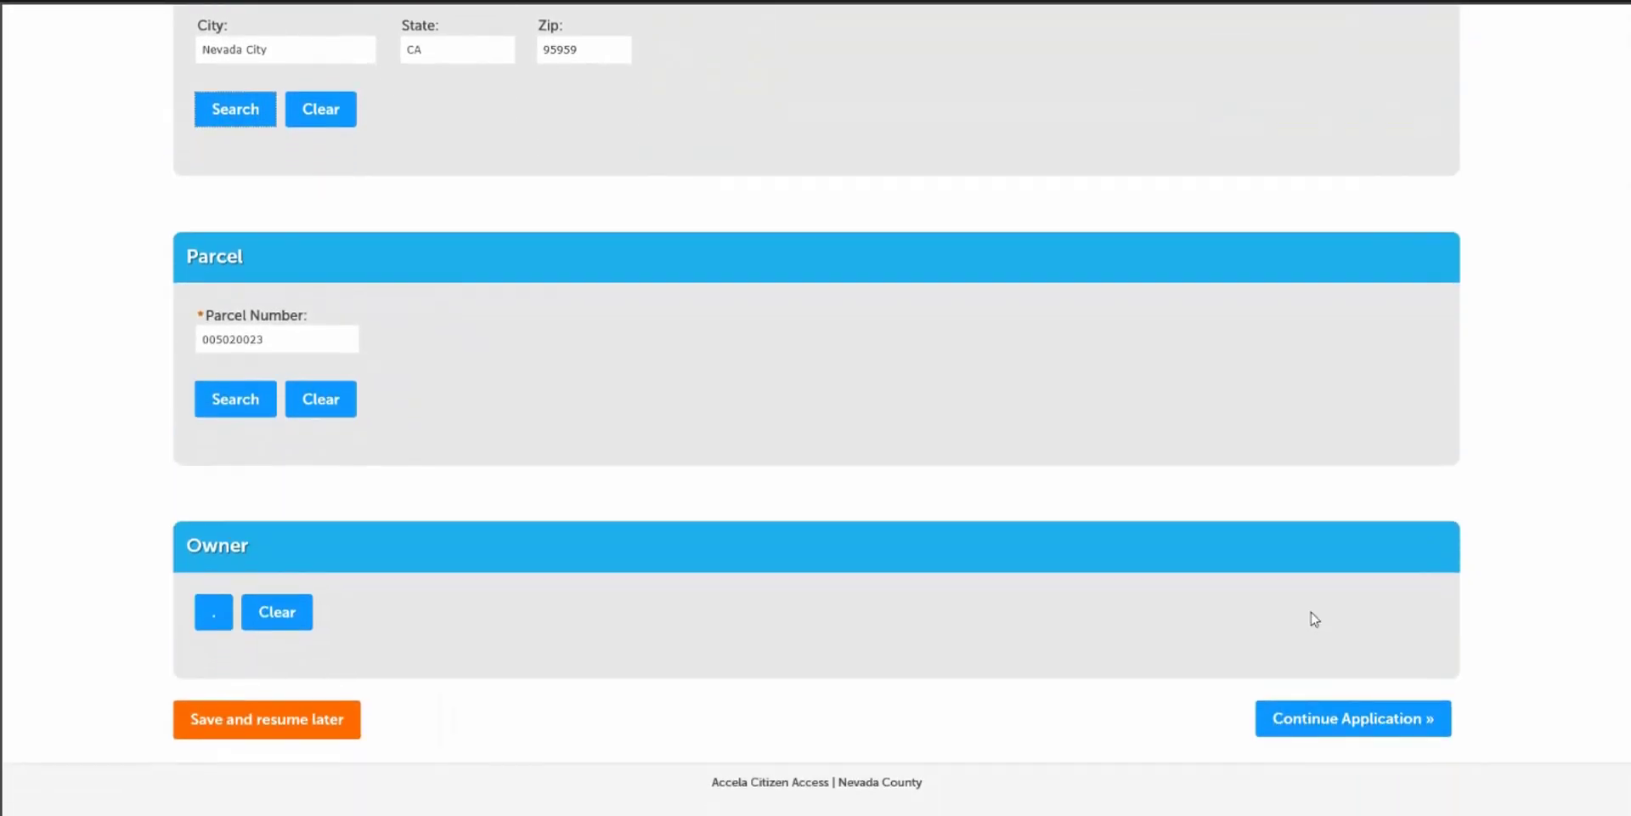
left_click(1322, 716)
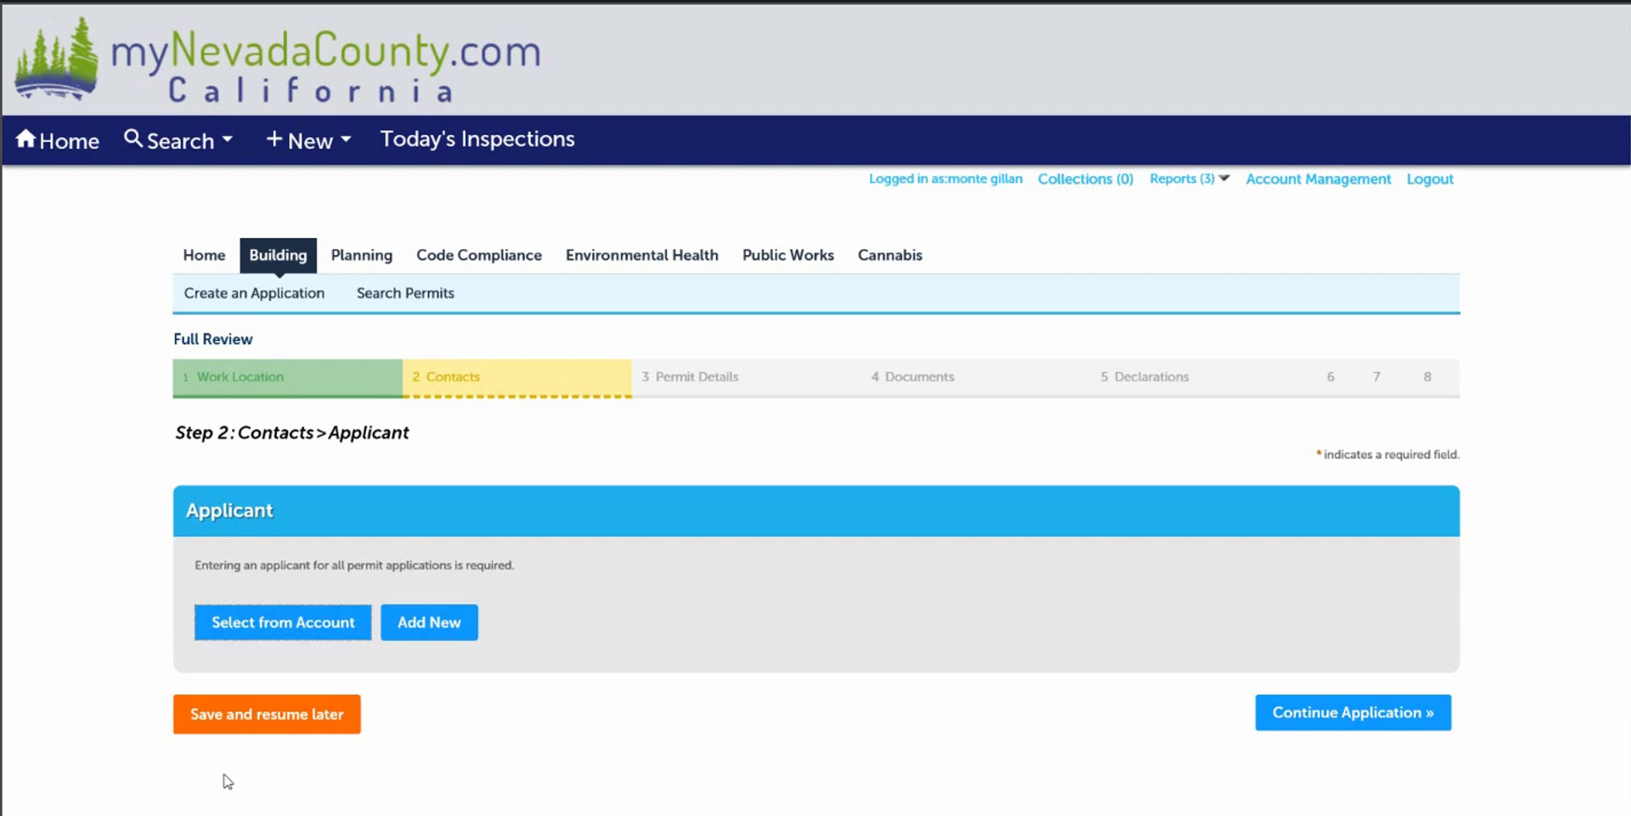
Pick the account's associated contact via Select from Account and add it as applicant.
left_click(282, 630)
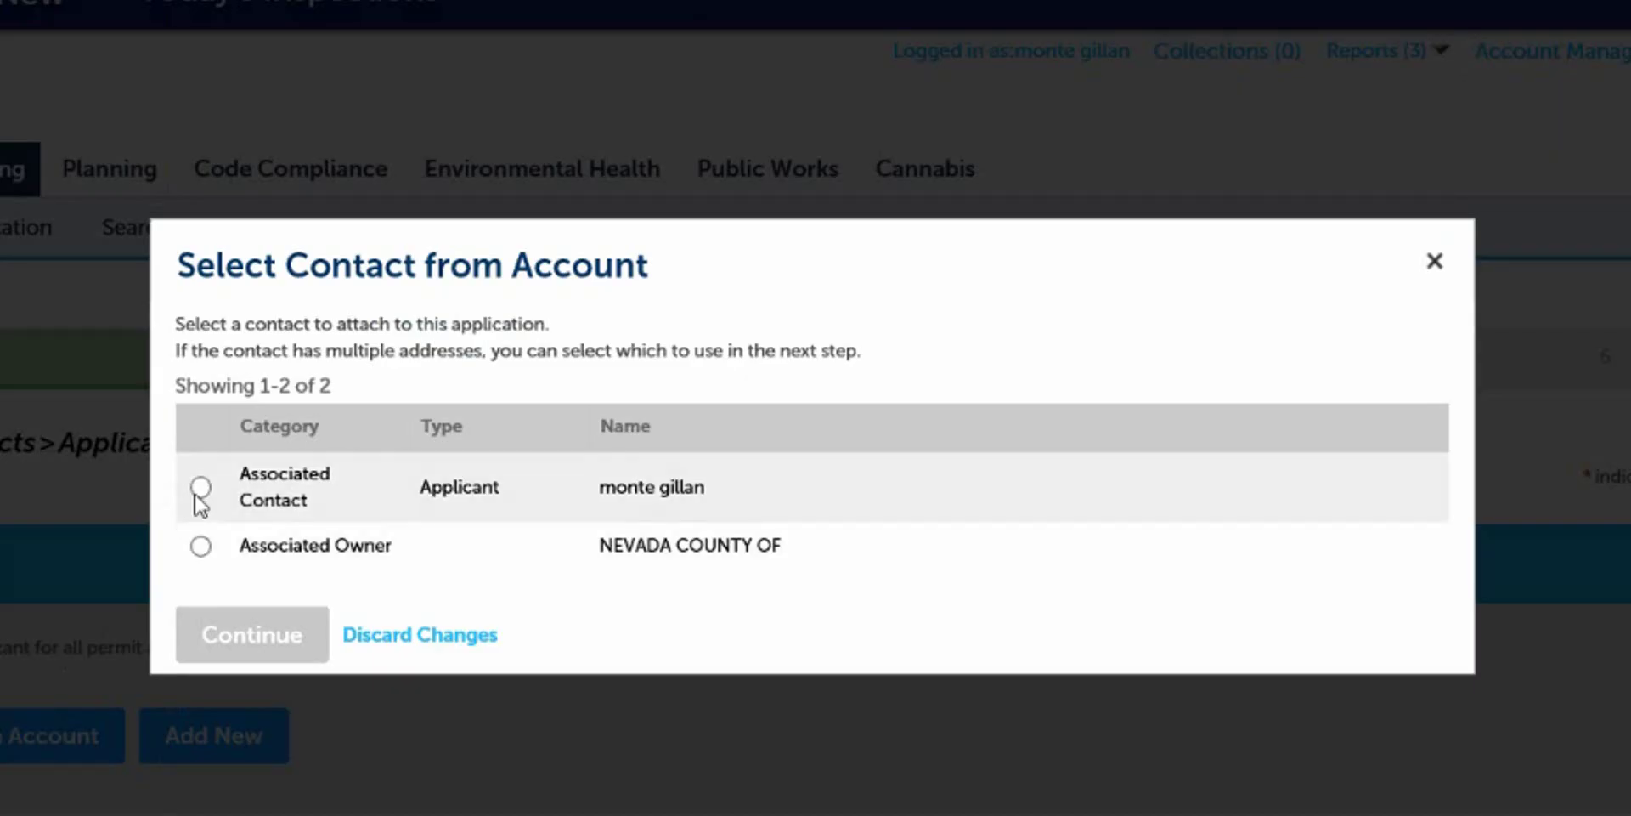
left_click(420, 462)
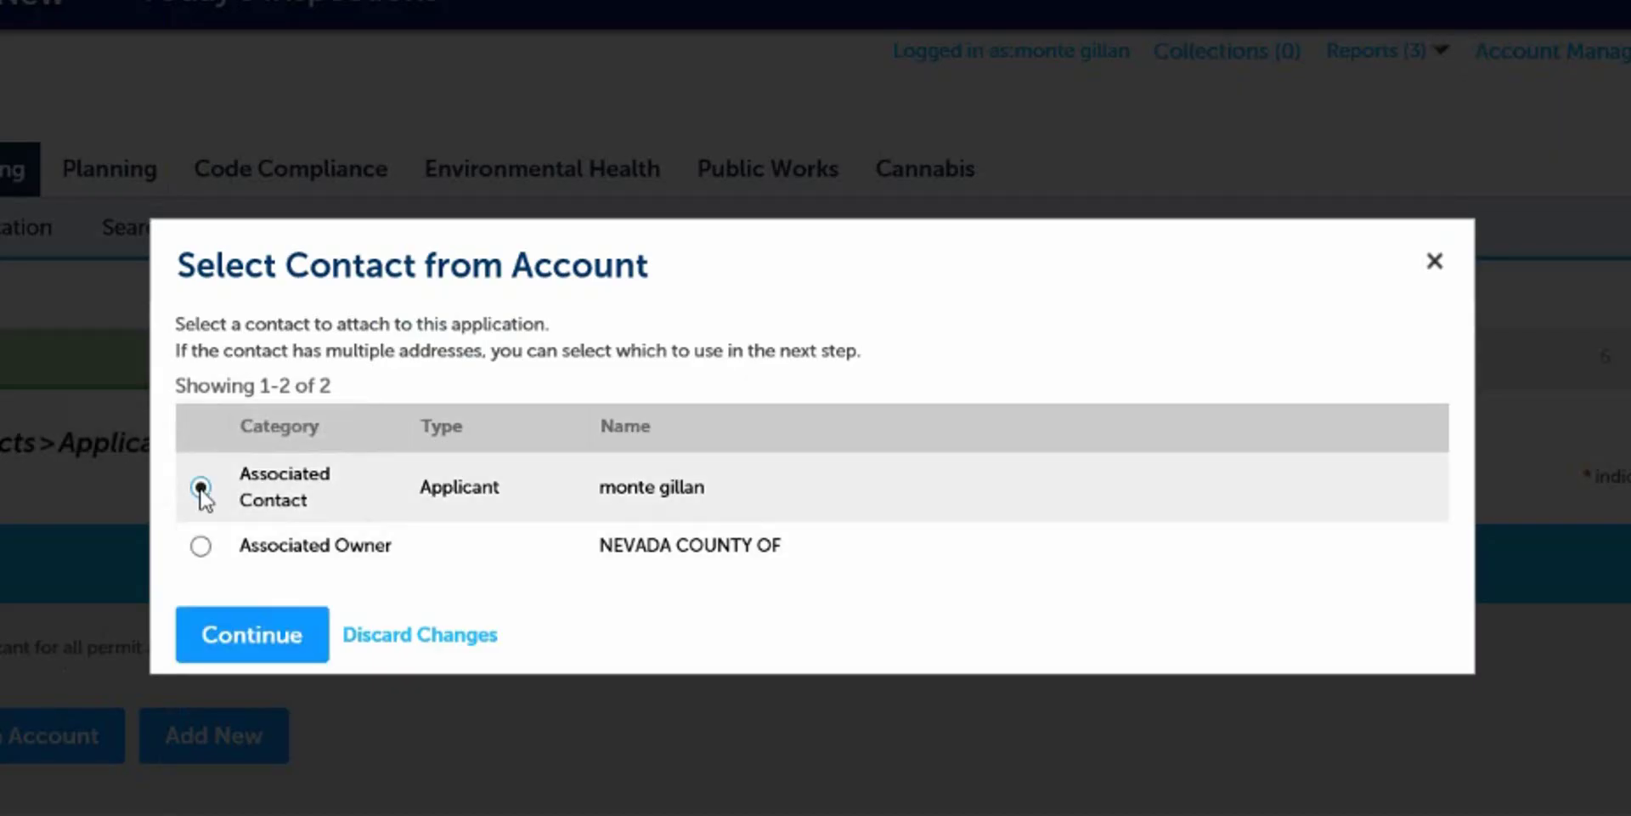
left_click(244, 648)
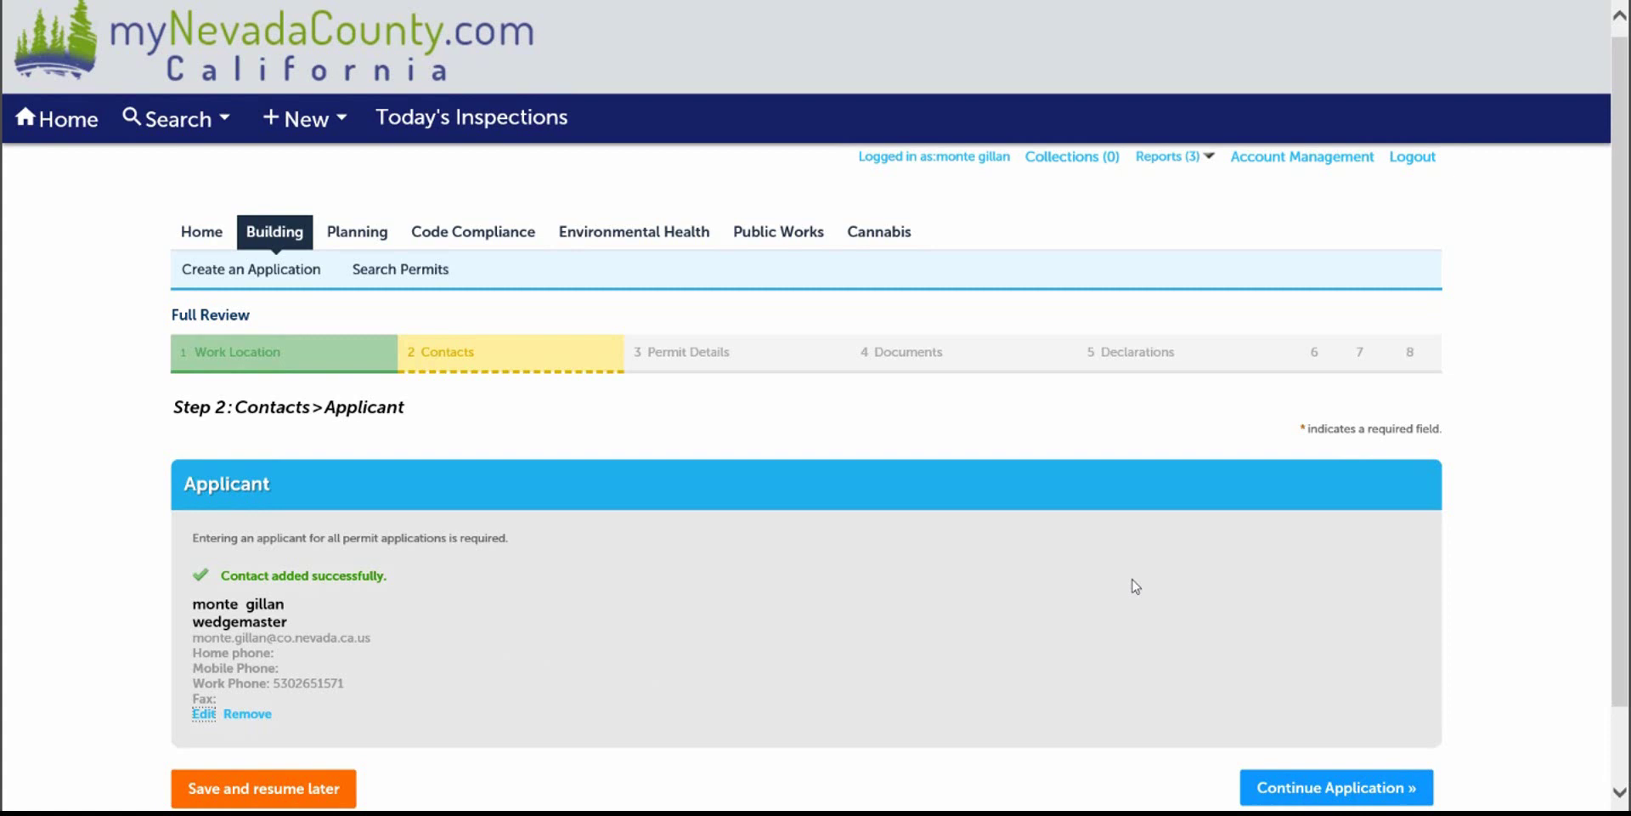
Look up and add an Owner/Builder licensed professional, then continue to Permit Details.
left_click(1319, 786)
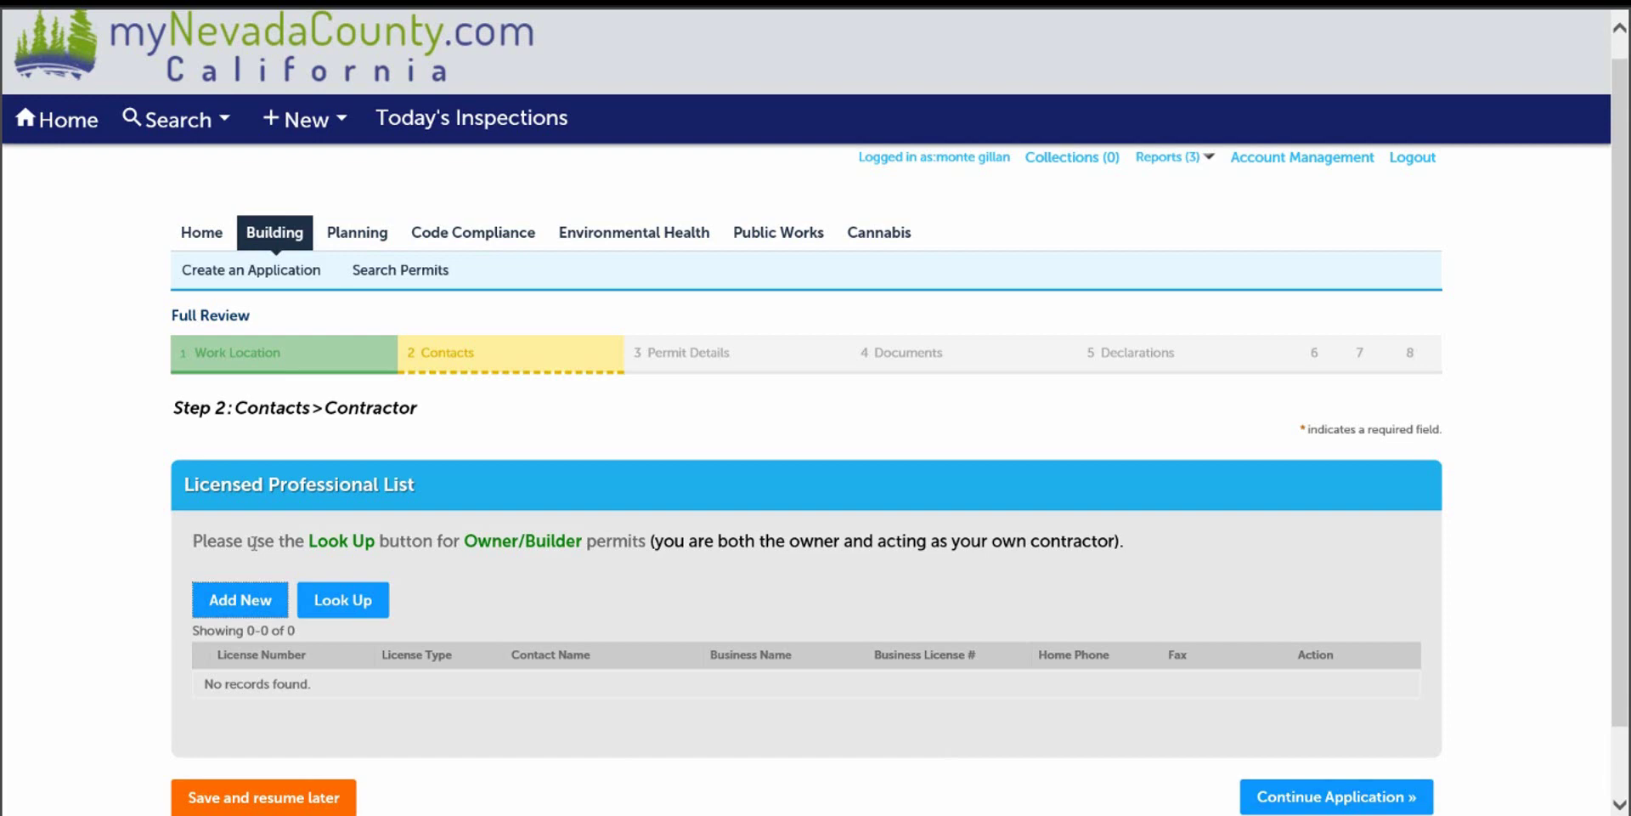
left_click(323, 605)
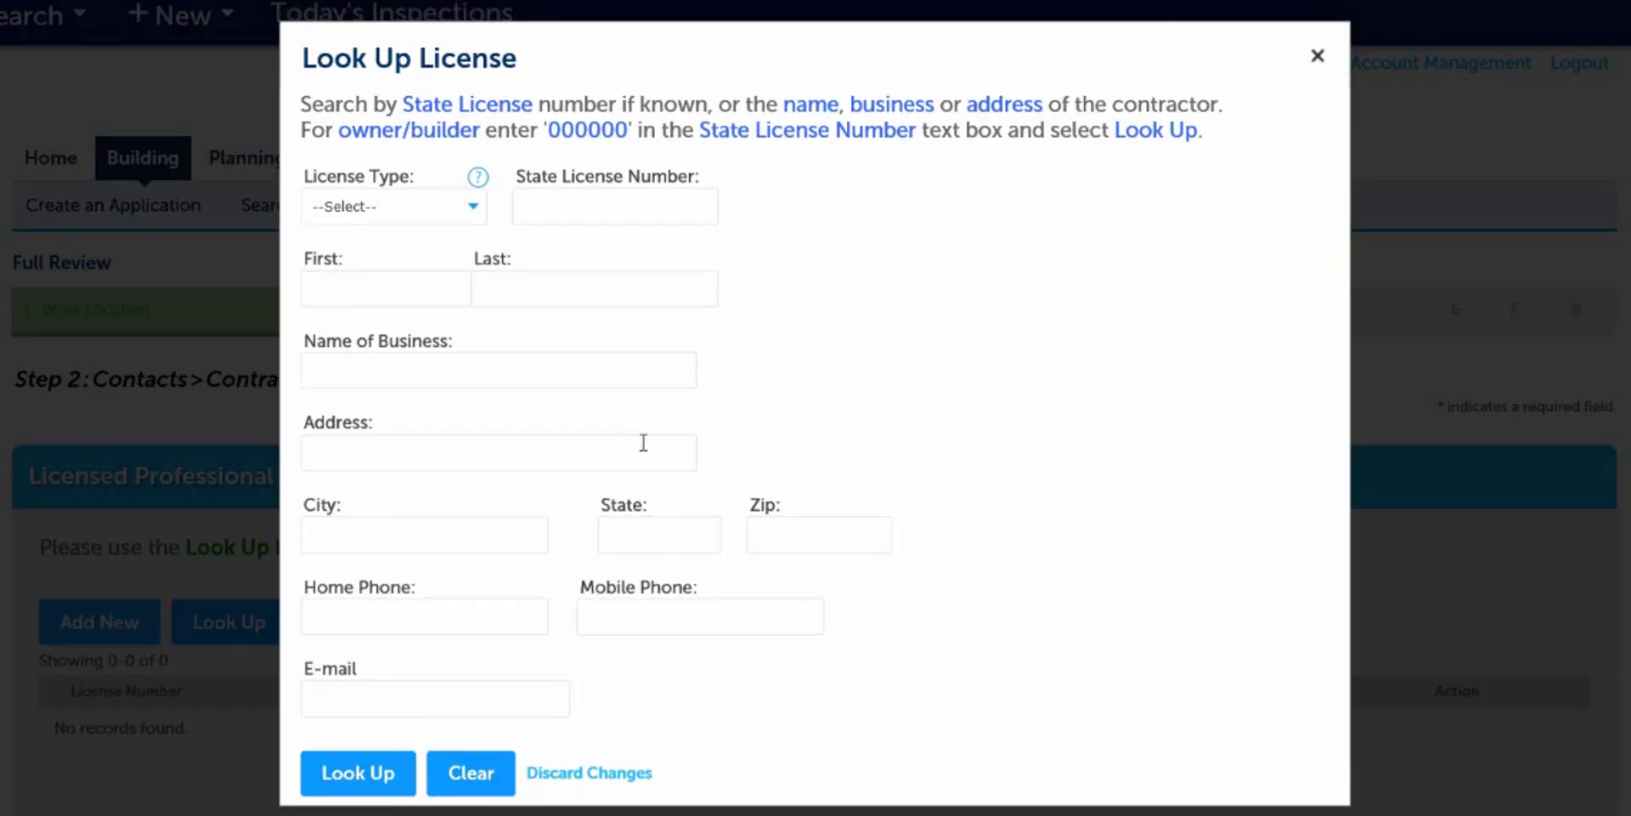
left_click(476, 209)
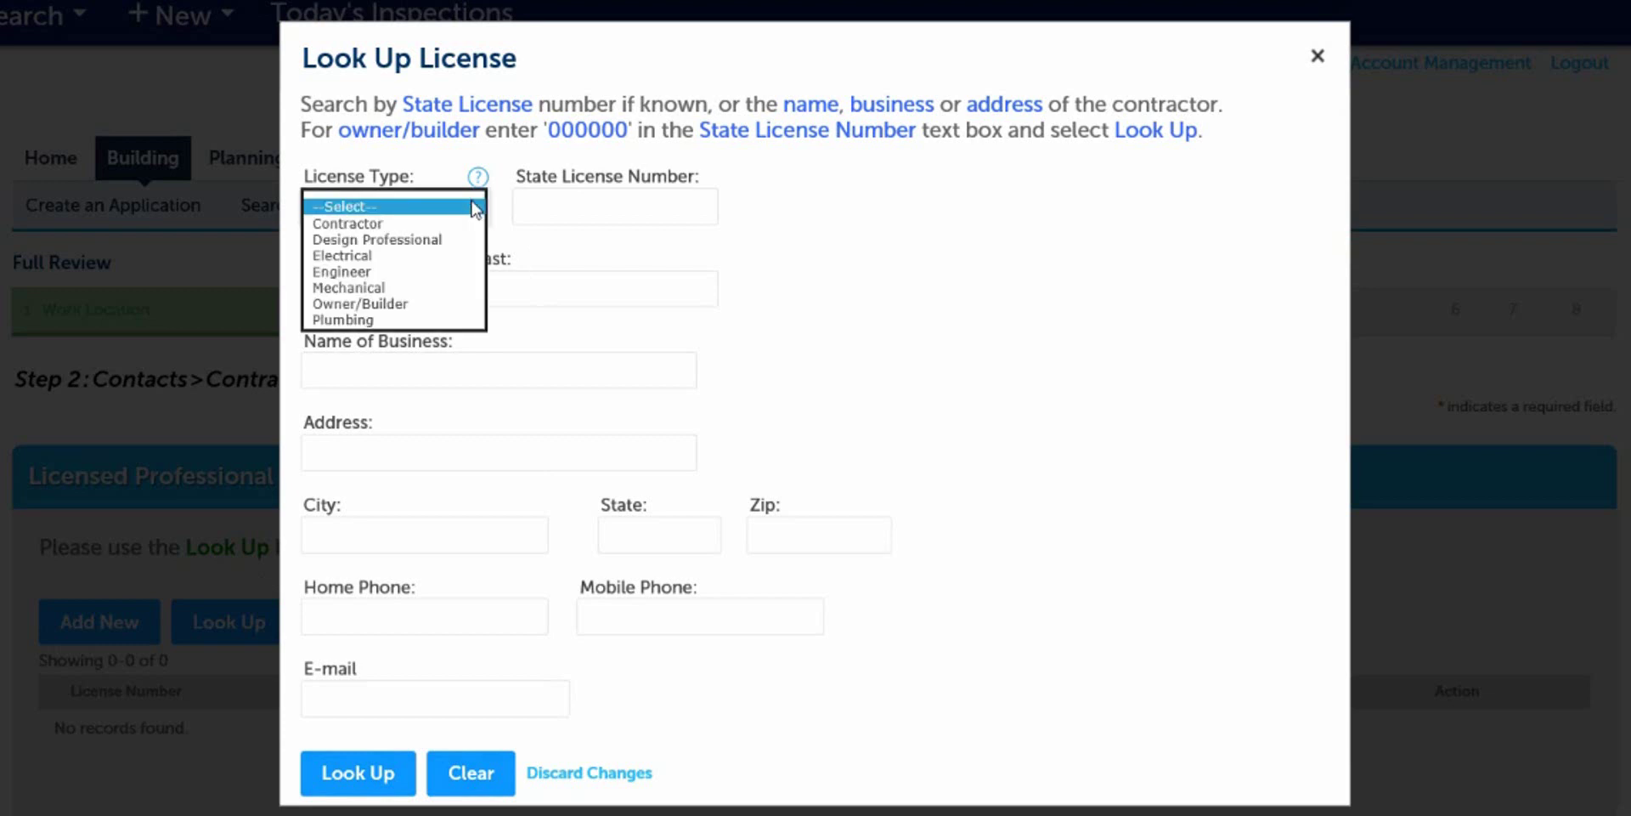
left_click(430, 306)
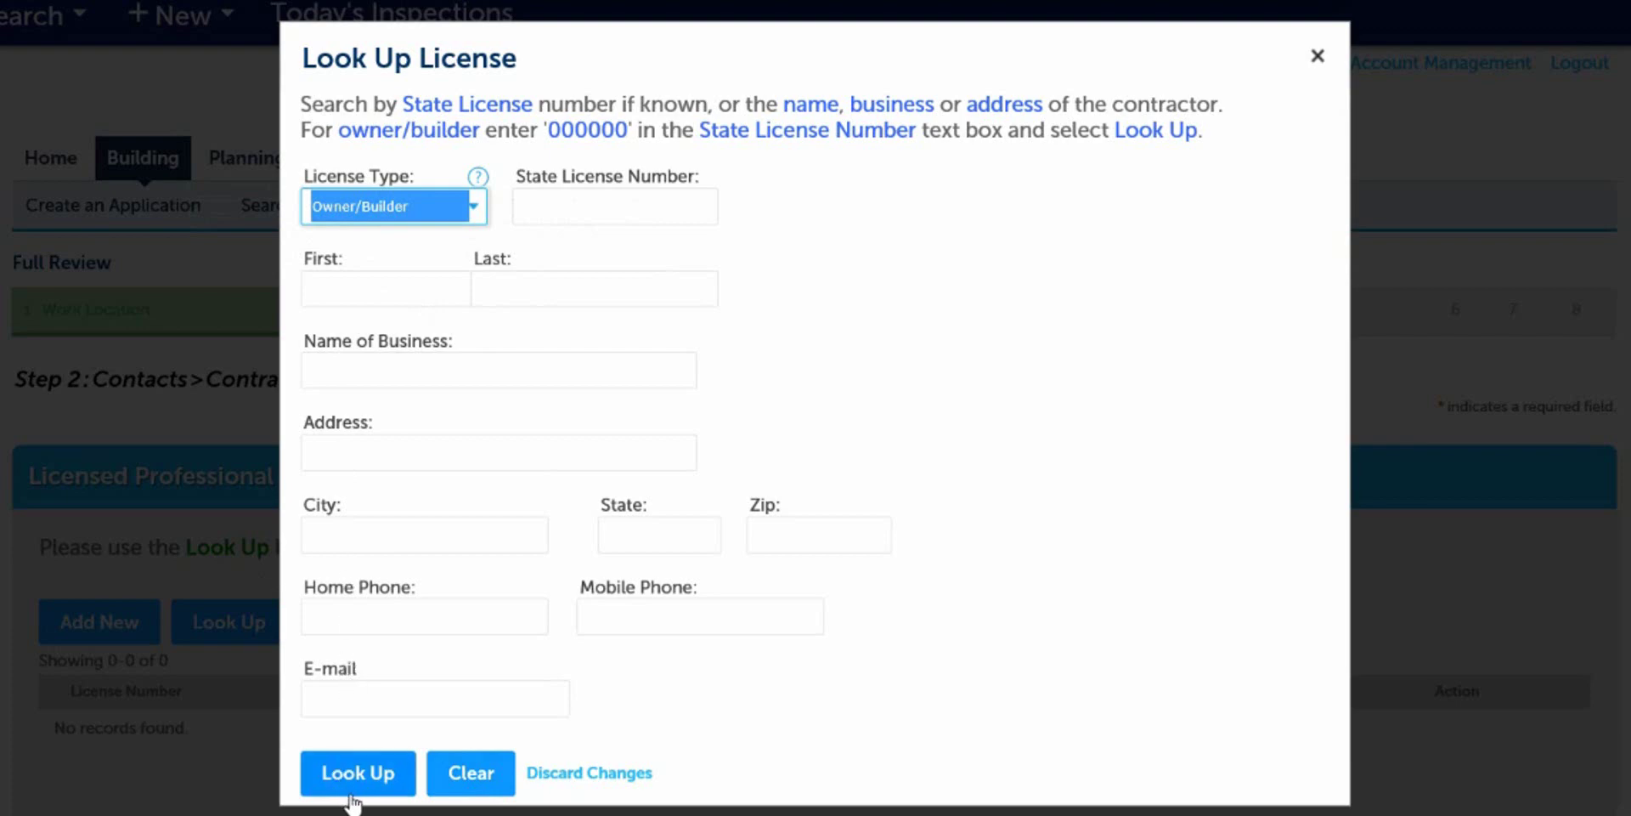
left_click(364, 772)
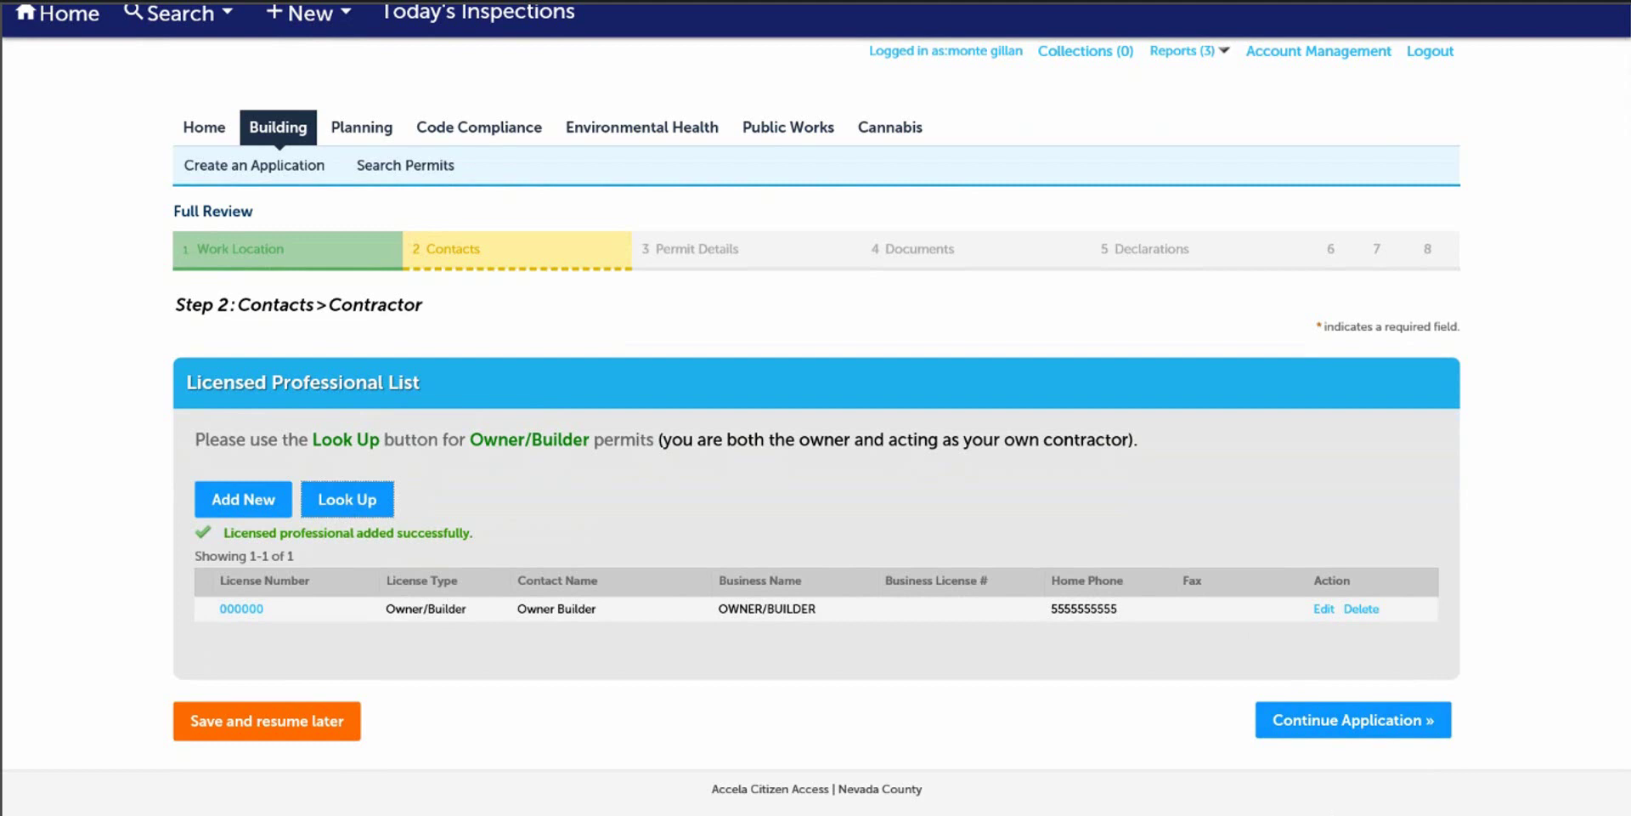
left_click(1347, 721)
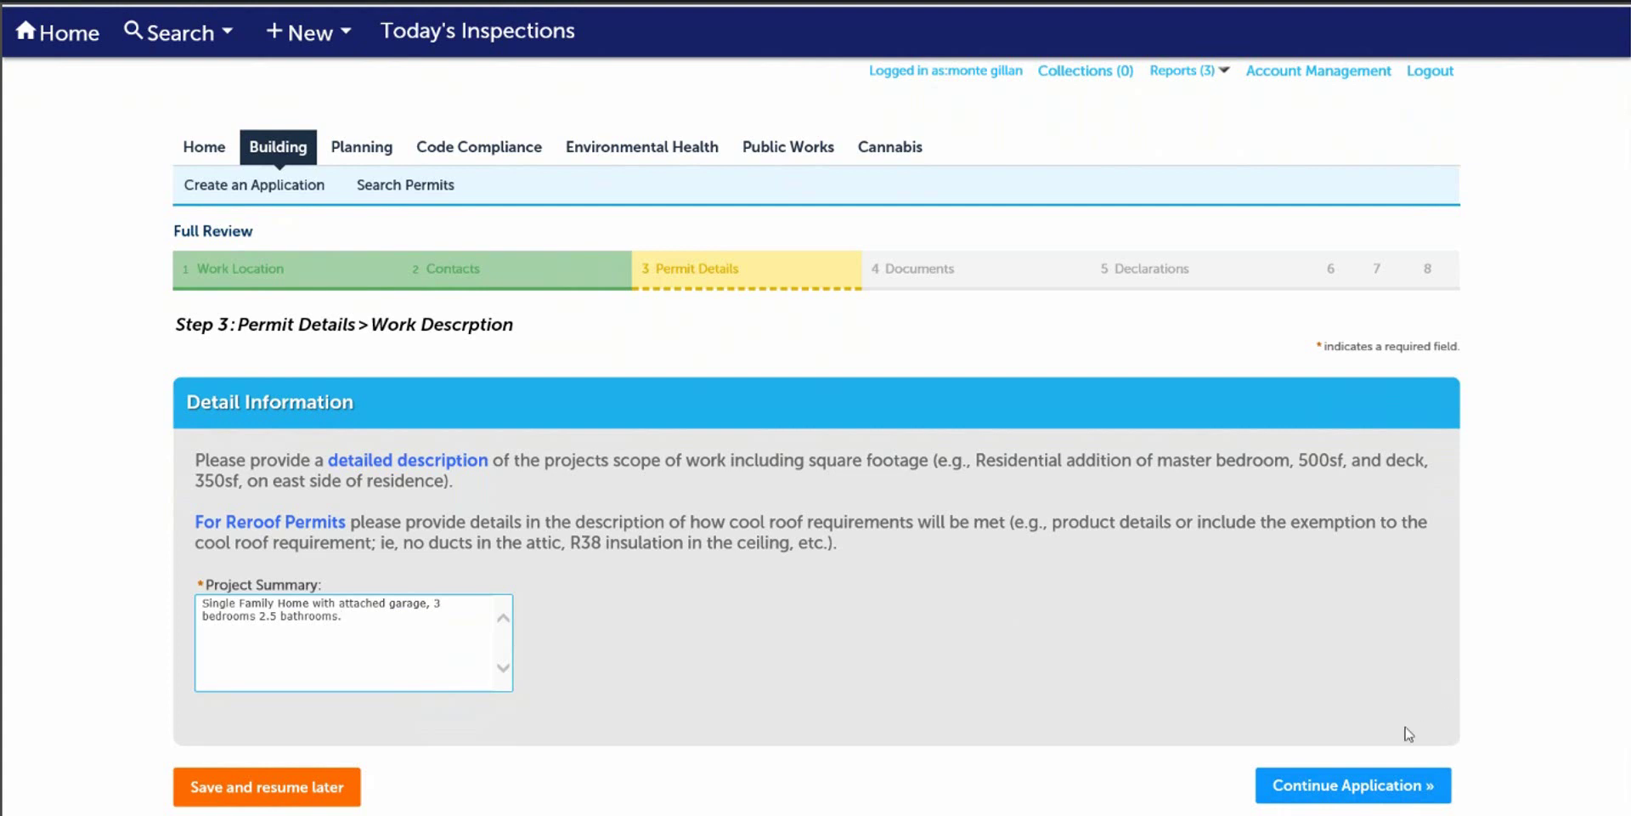
Confirm the summary 'Single Family Home with attached garage, 3 bedrooms 2.5 bathrooms' and continue.
left_click(1354, 790)
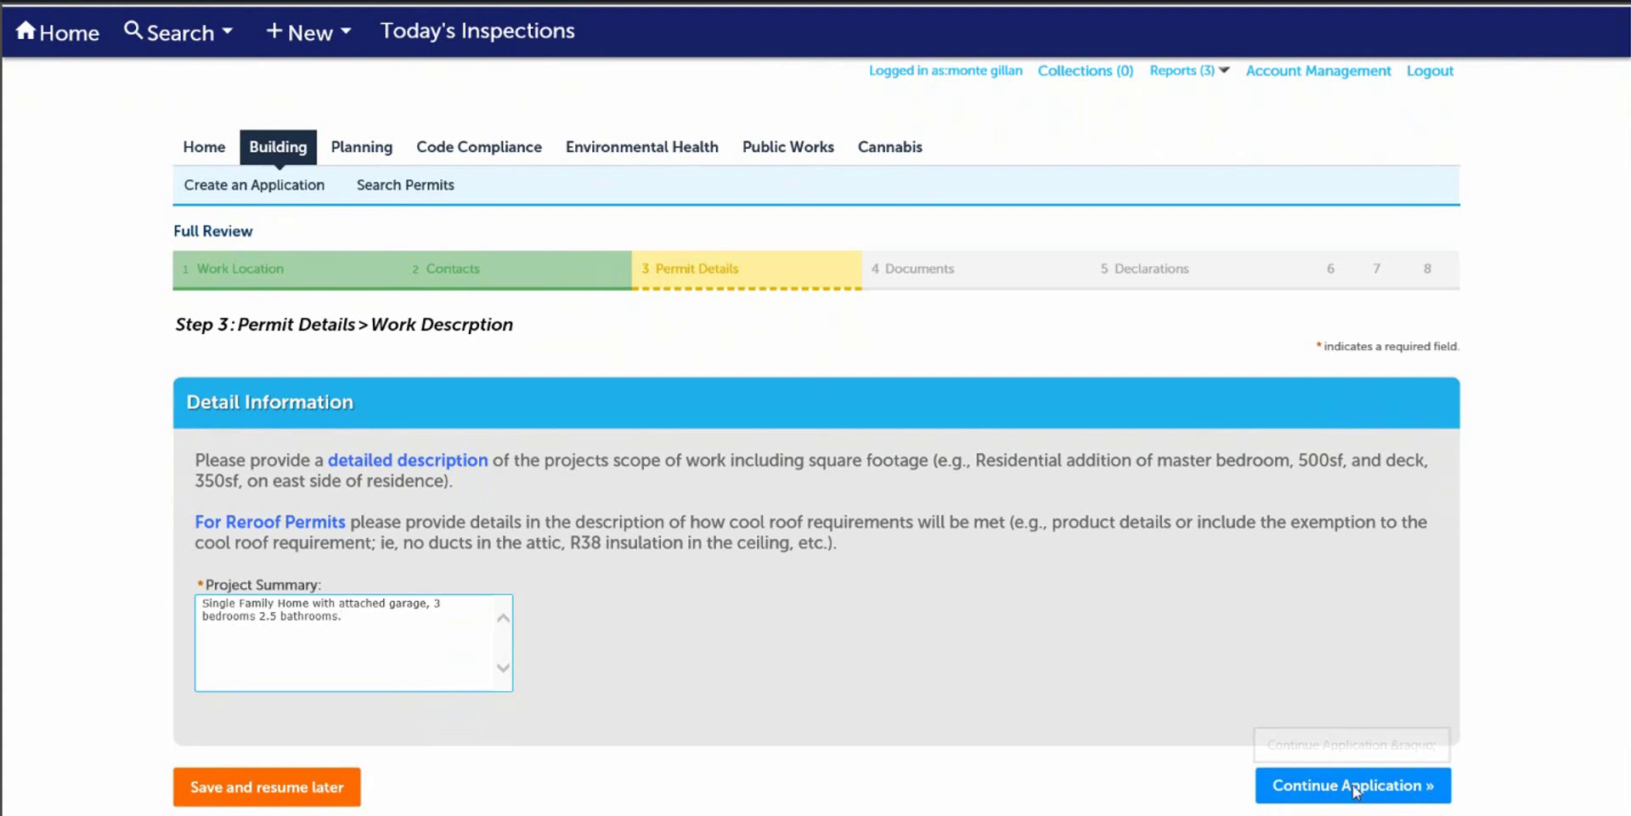
Enter 250000 as the estimated valuation and continue to Additional Details.
type("250")
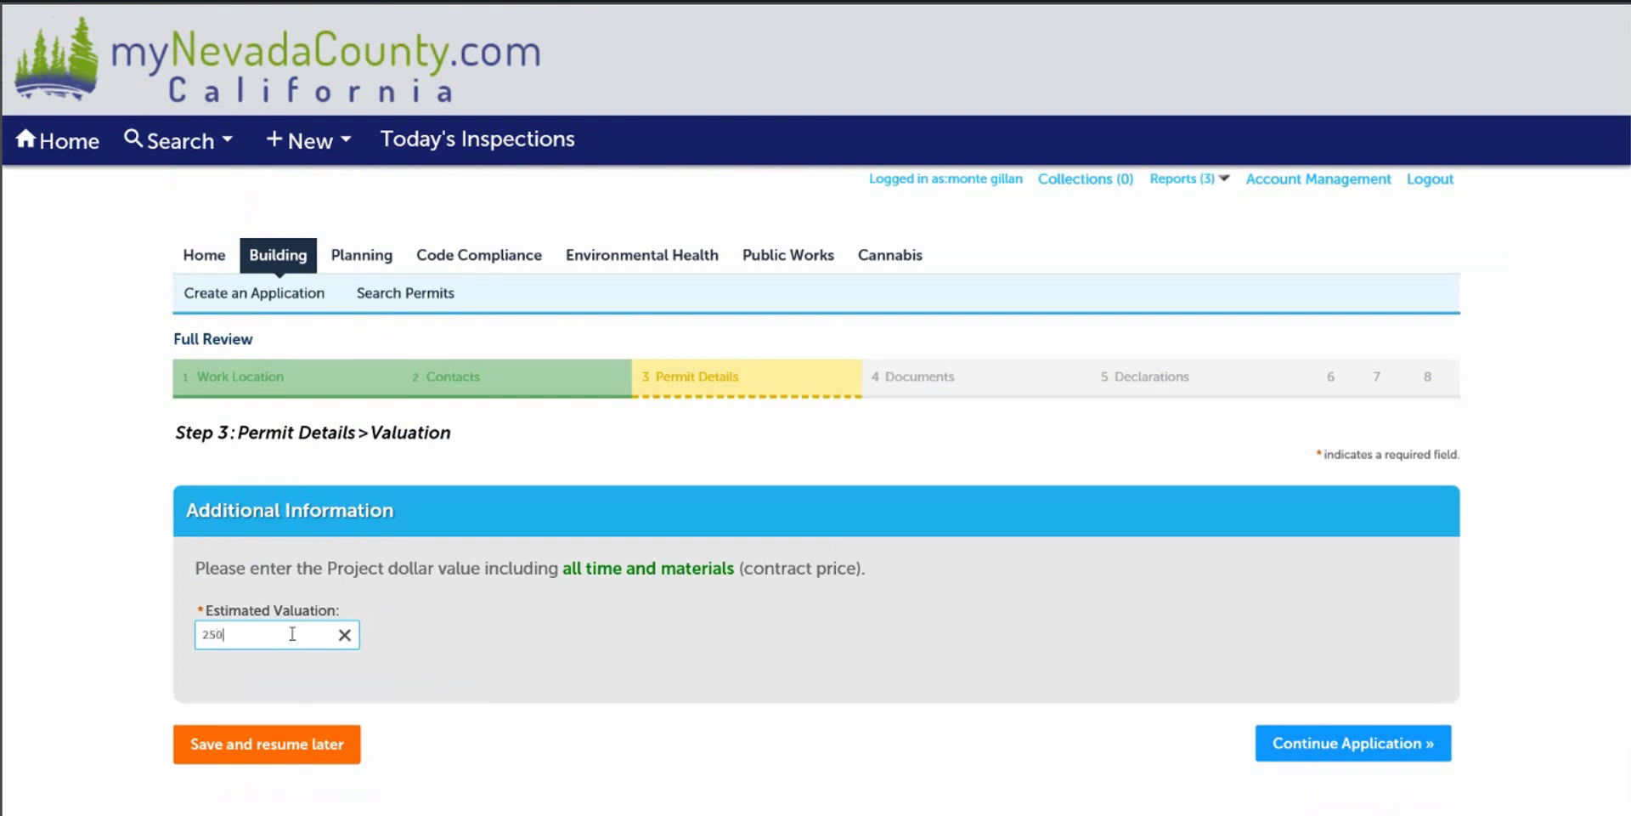
type("000")
left_click(1294, 744)
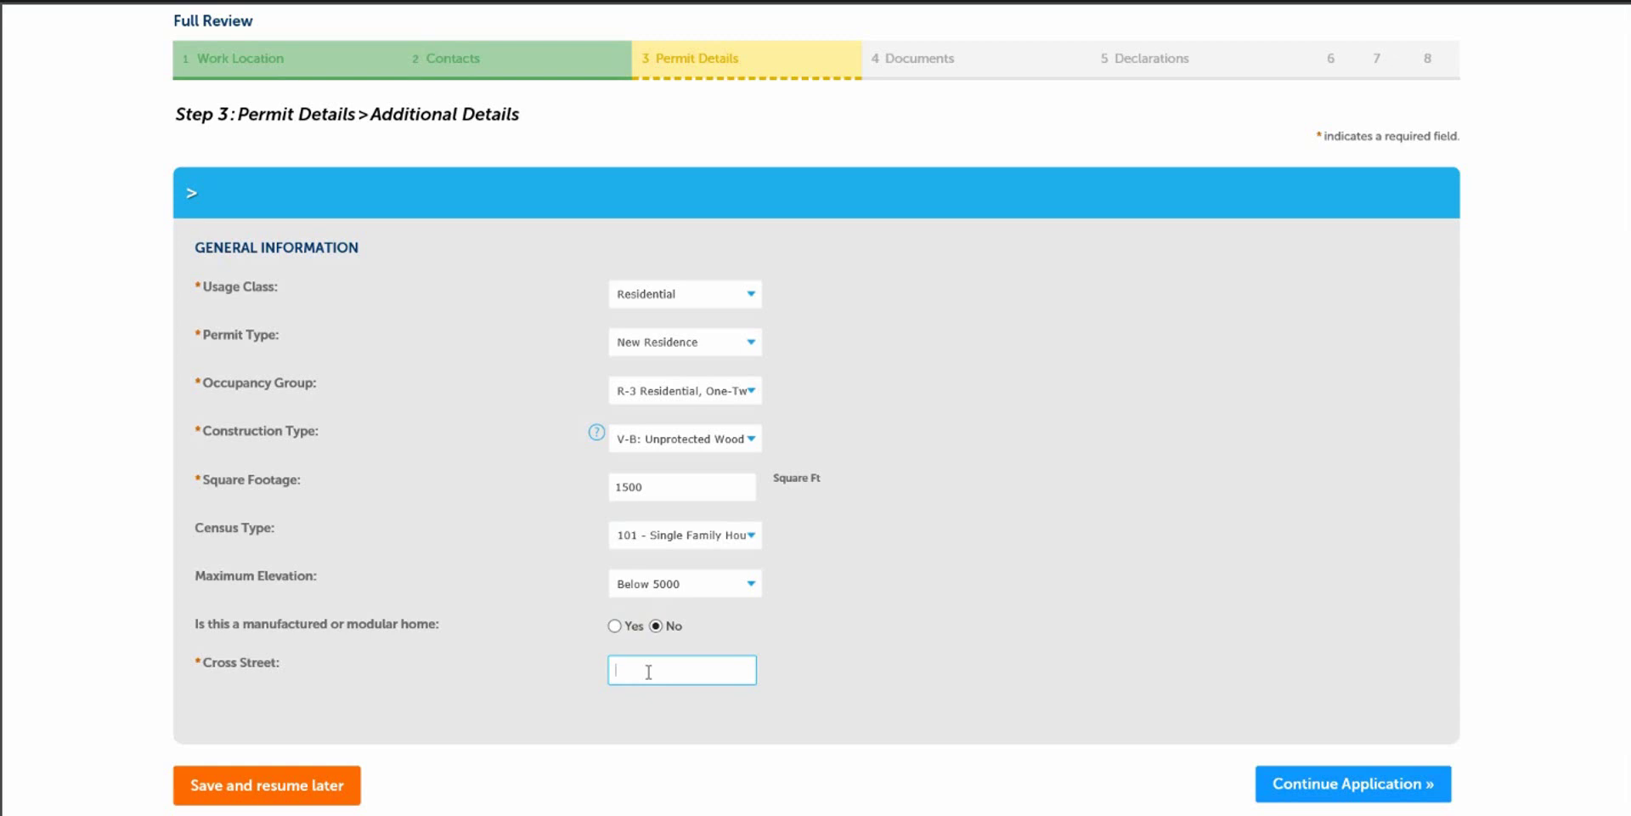
Enter 'na' as the cross street and submit the additional details.
type("n")
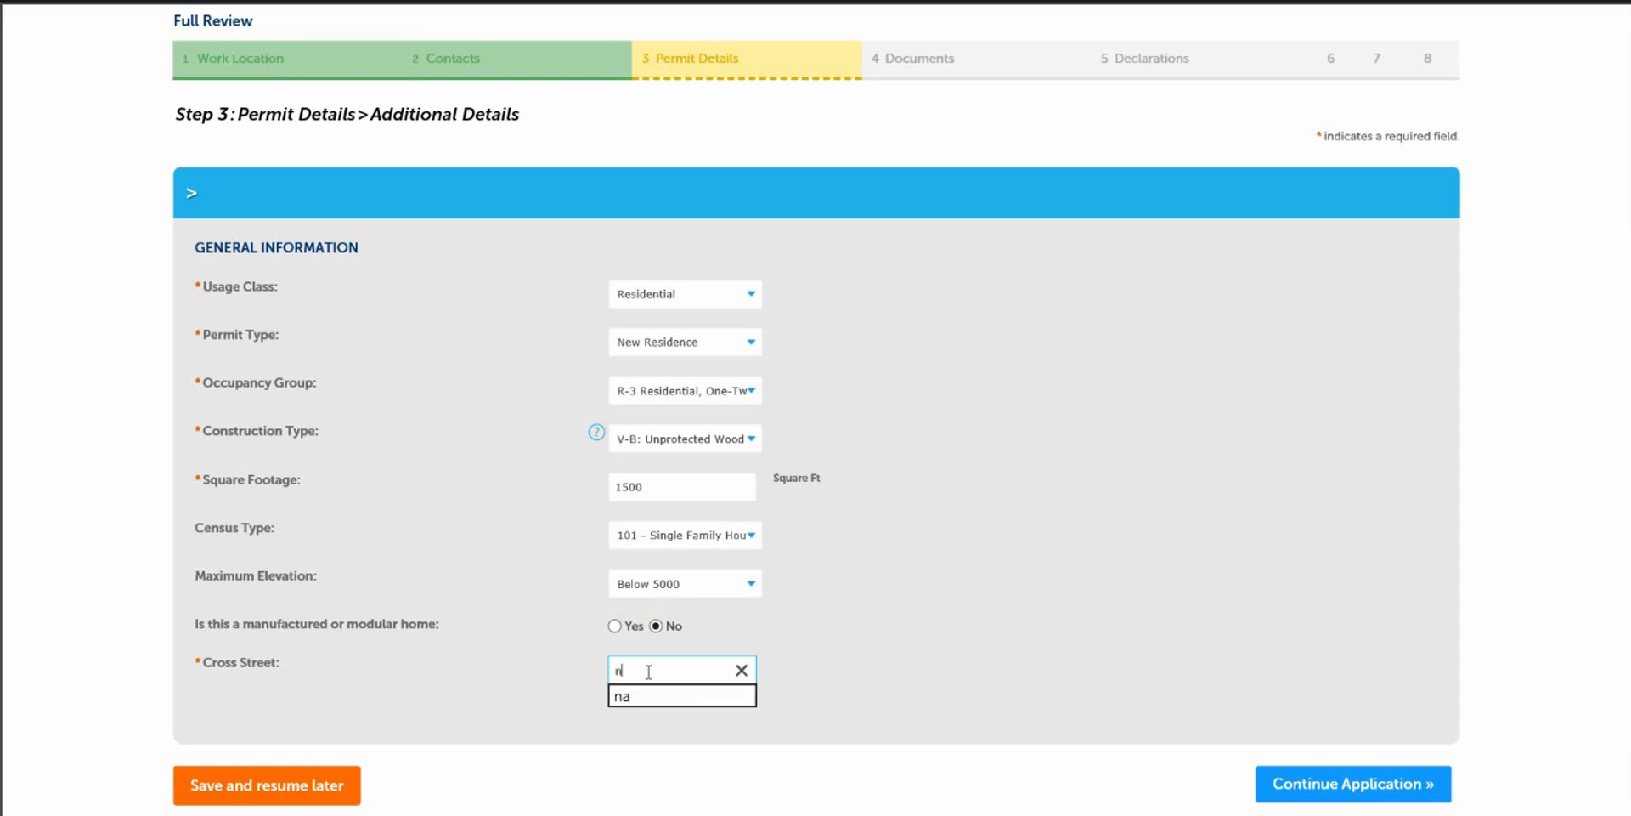
type("a")
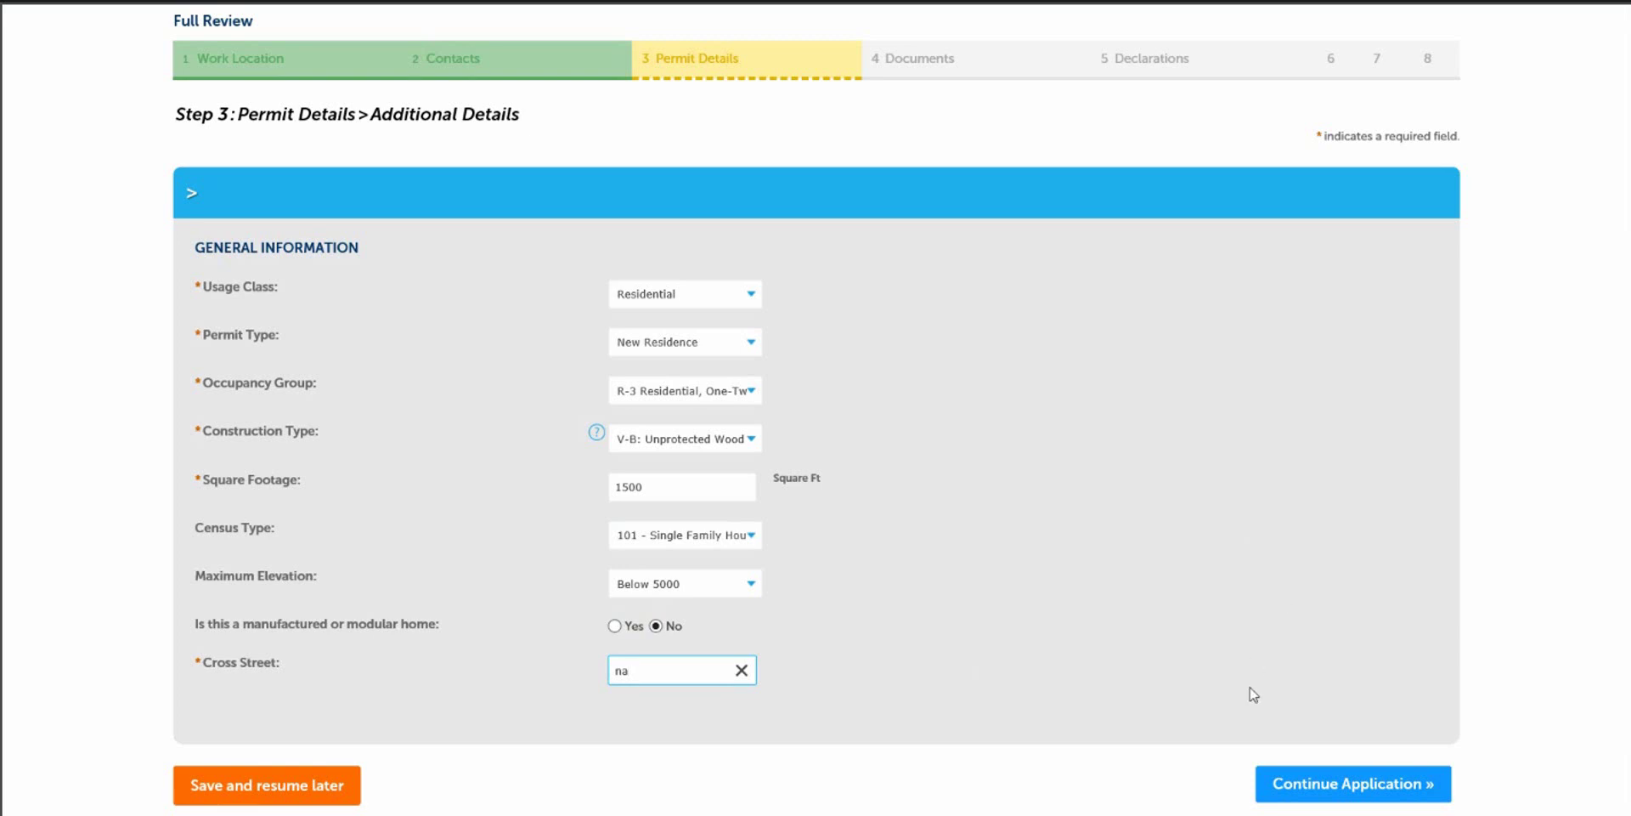
left_click(1315, 786)
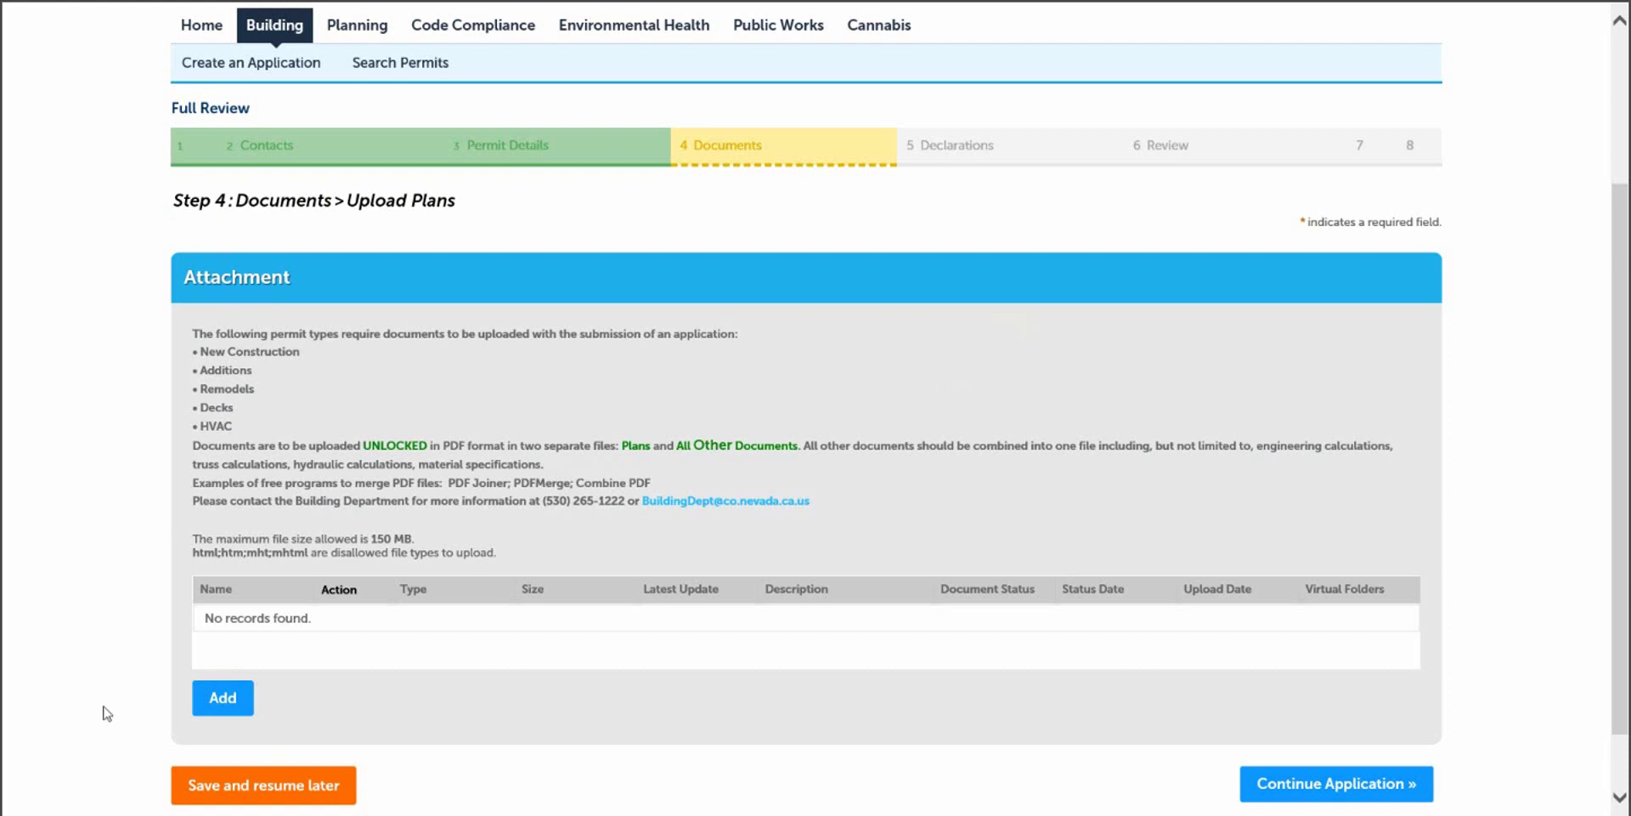
Add an attachment by uploading IMG_20180505_175103699_HDR.jpg from the computer.
left_click(222, 699)
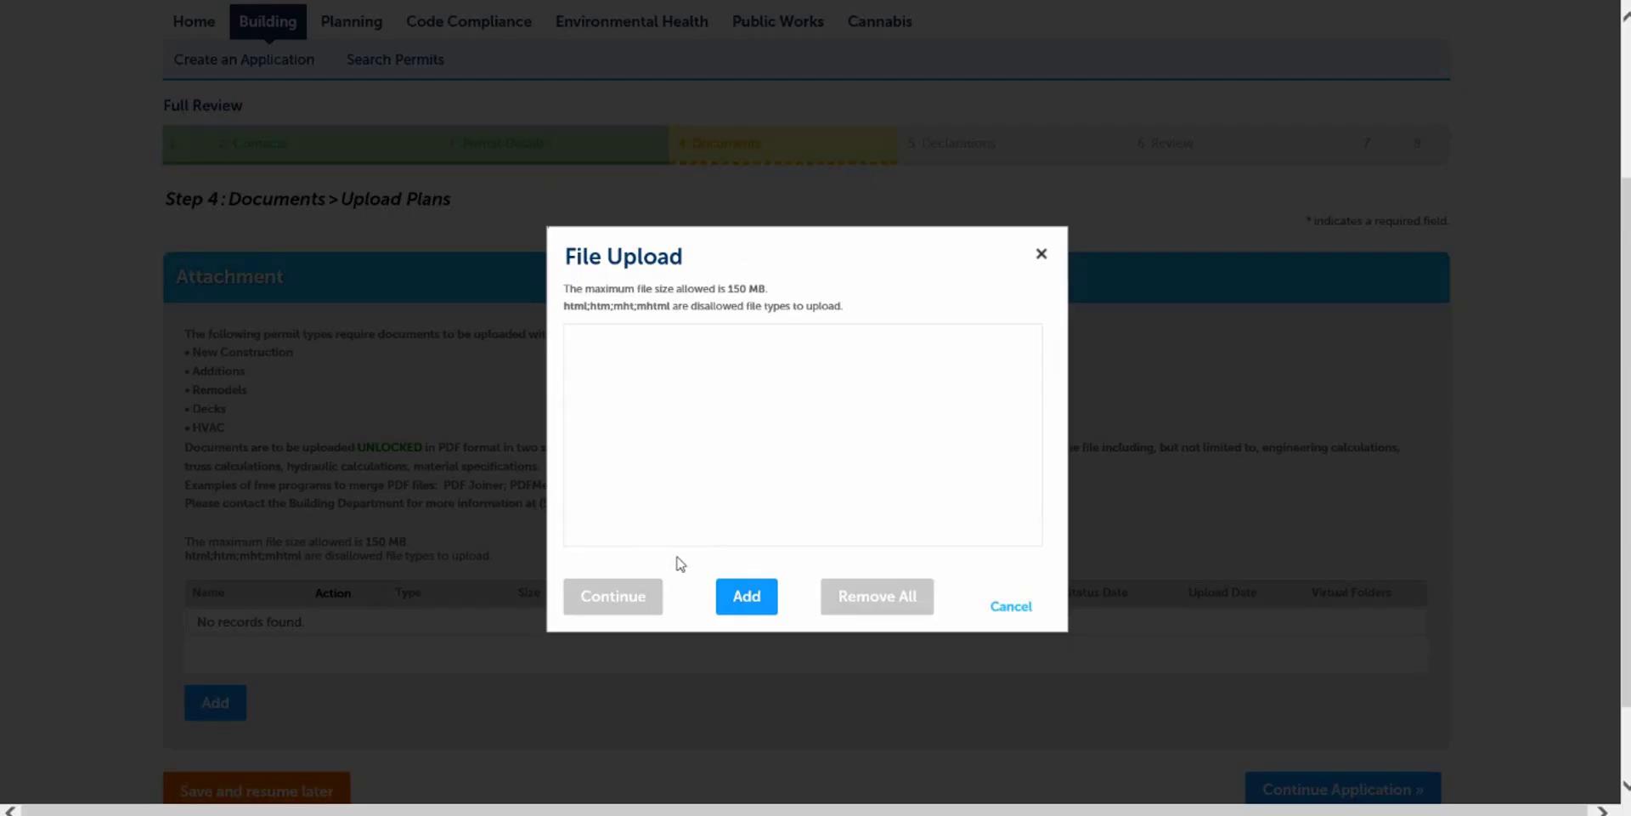
left_click(748, 597)
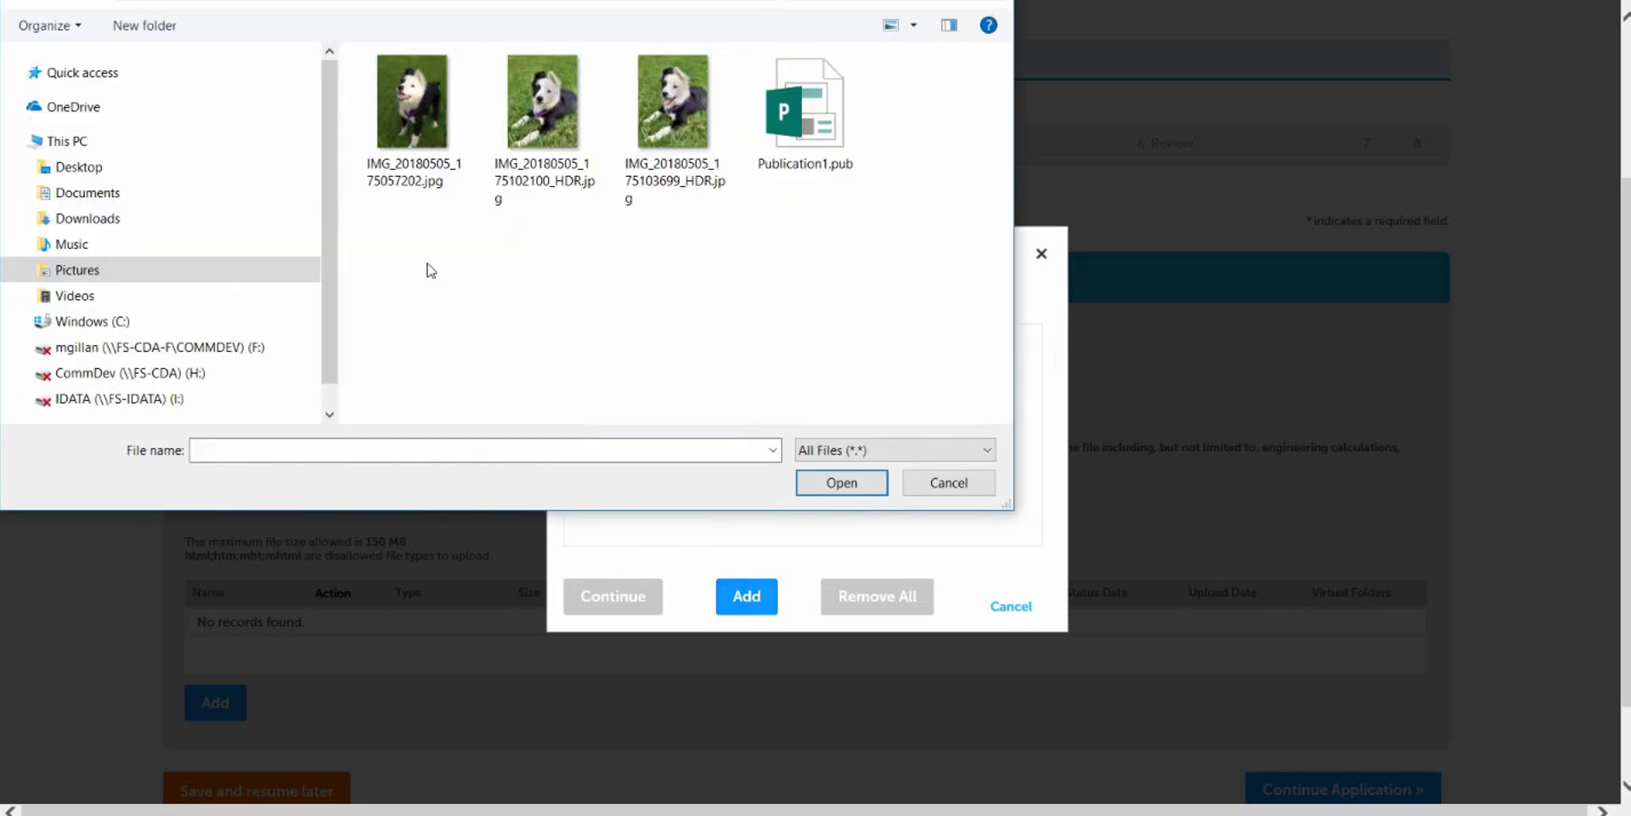
left_click(663, 111)
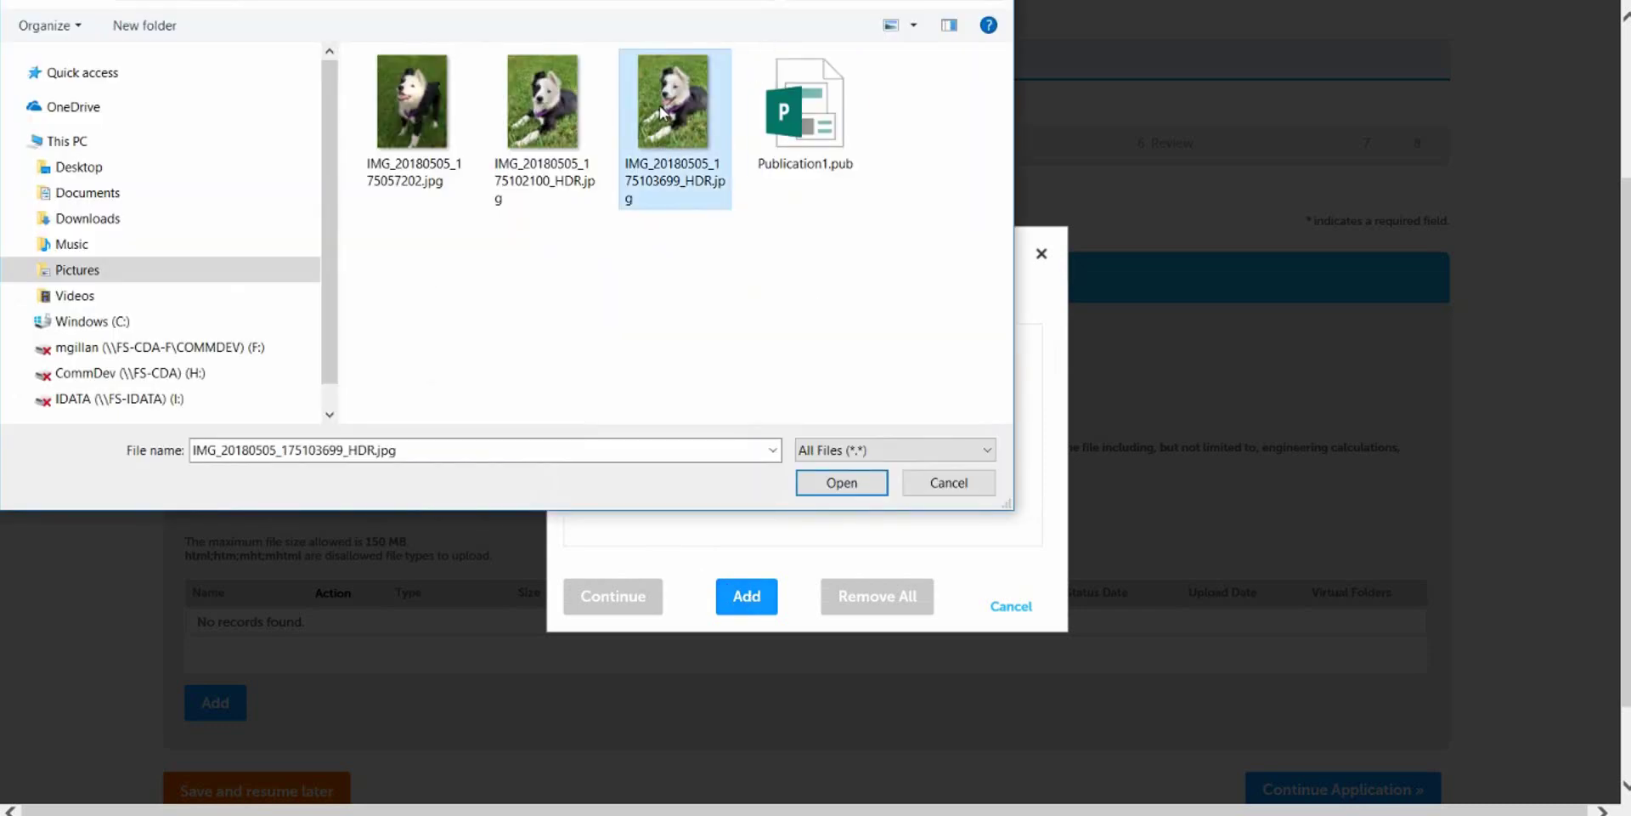
double_click(663, 111)
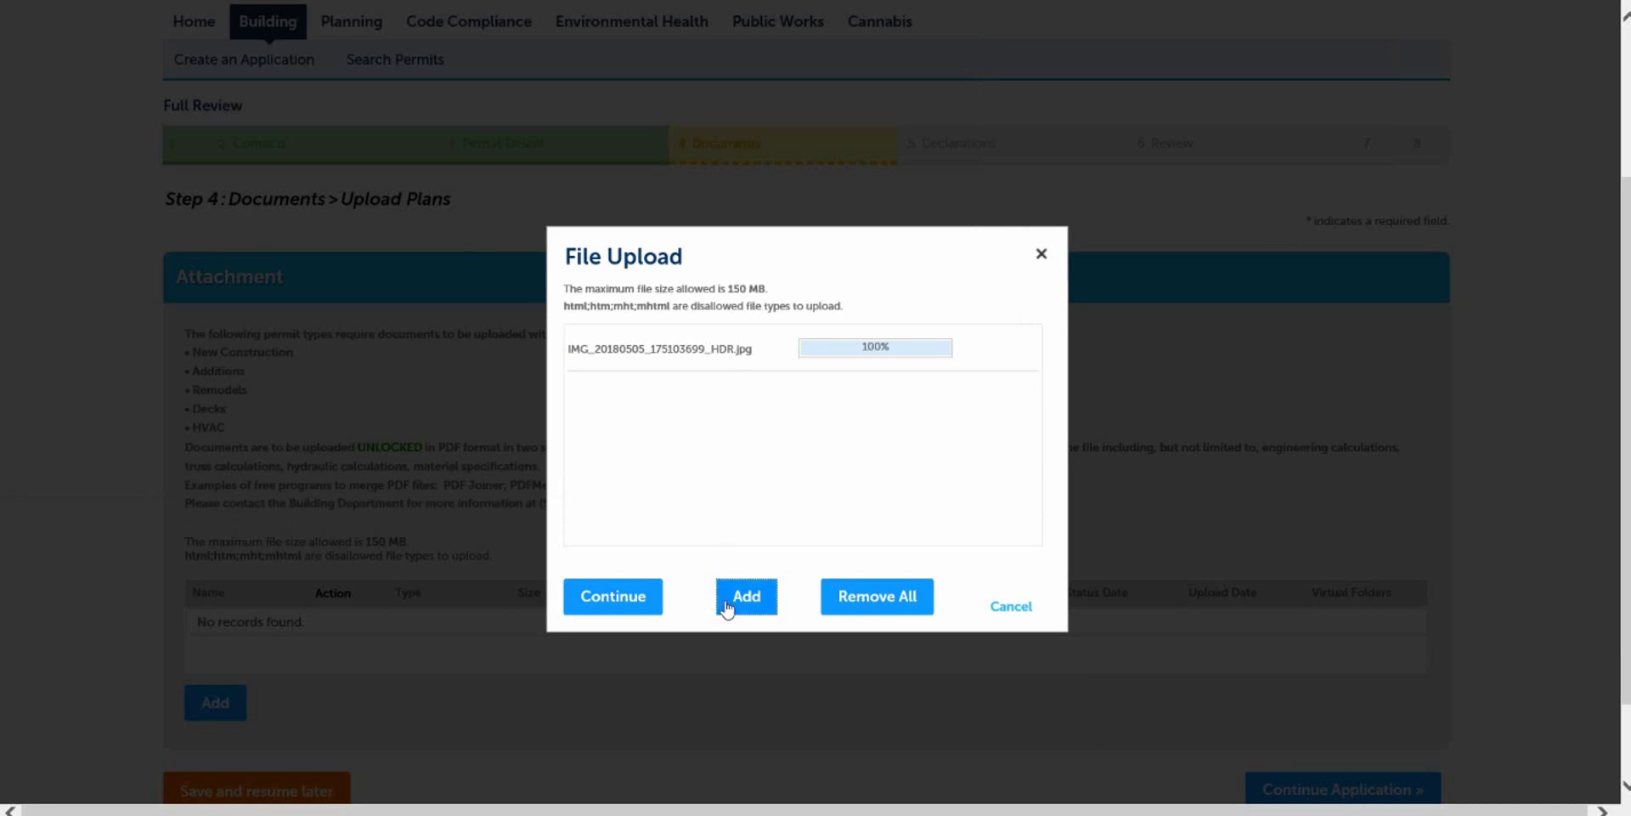
left_click(617, 598)
Set the attachment type to Image with description 'dog house plans', save it, and continue.
left_click(377, 404)
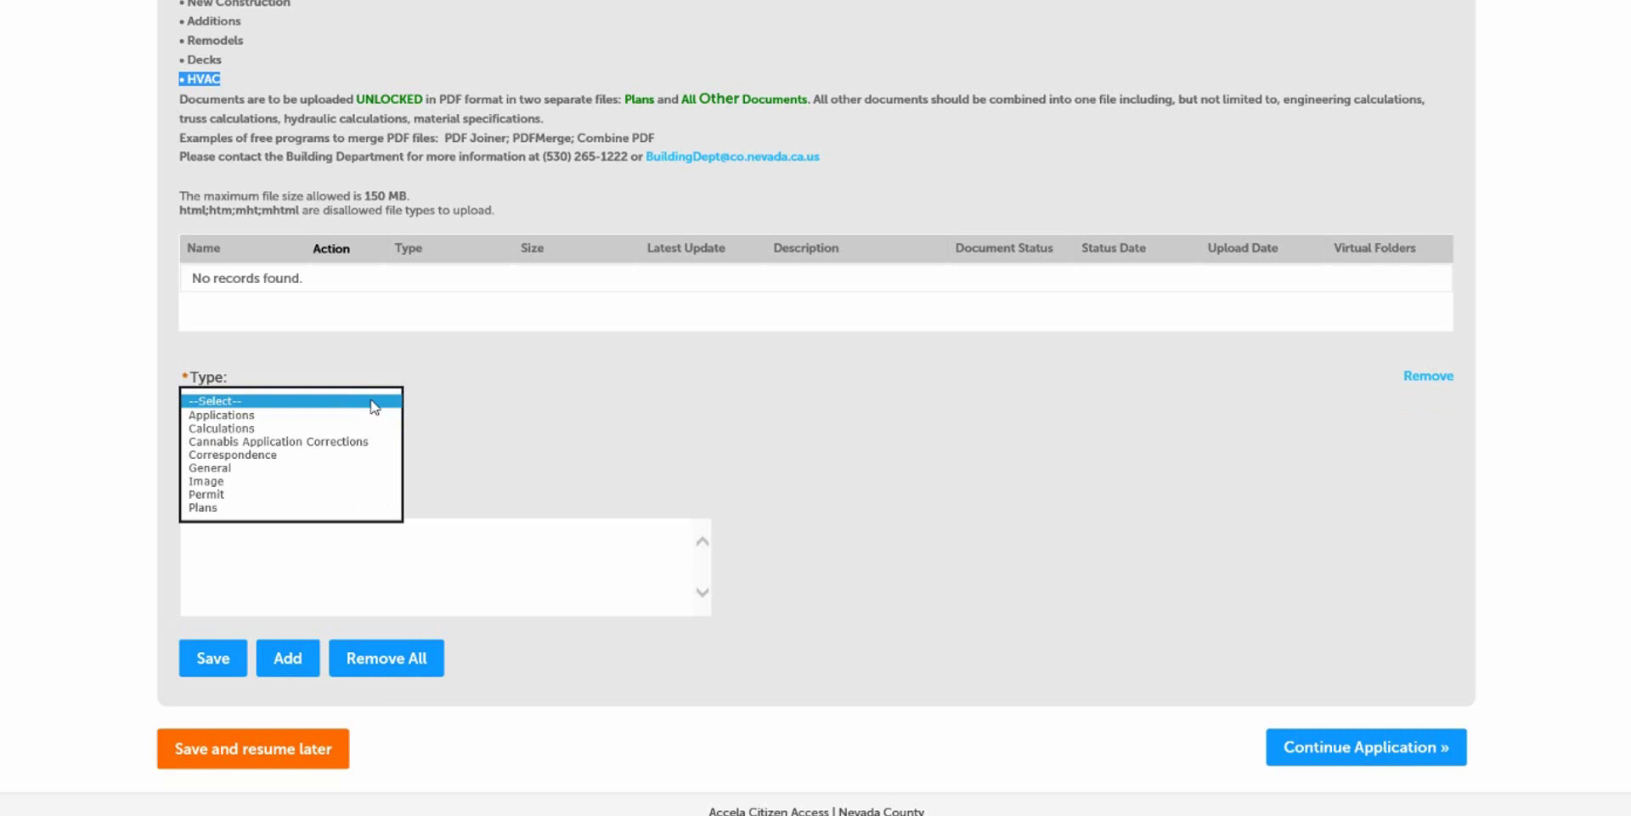
left_click(323, 481)
left_click(306, 713)
type("do")
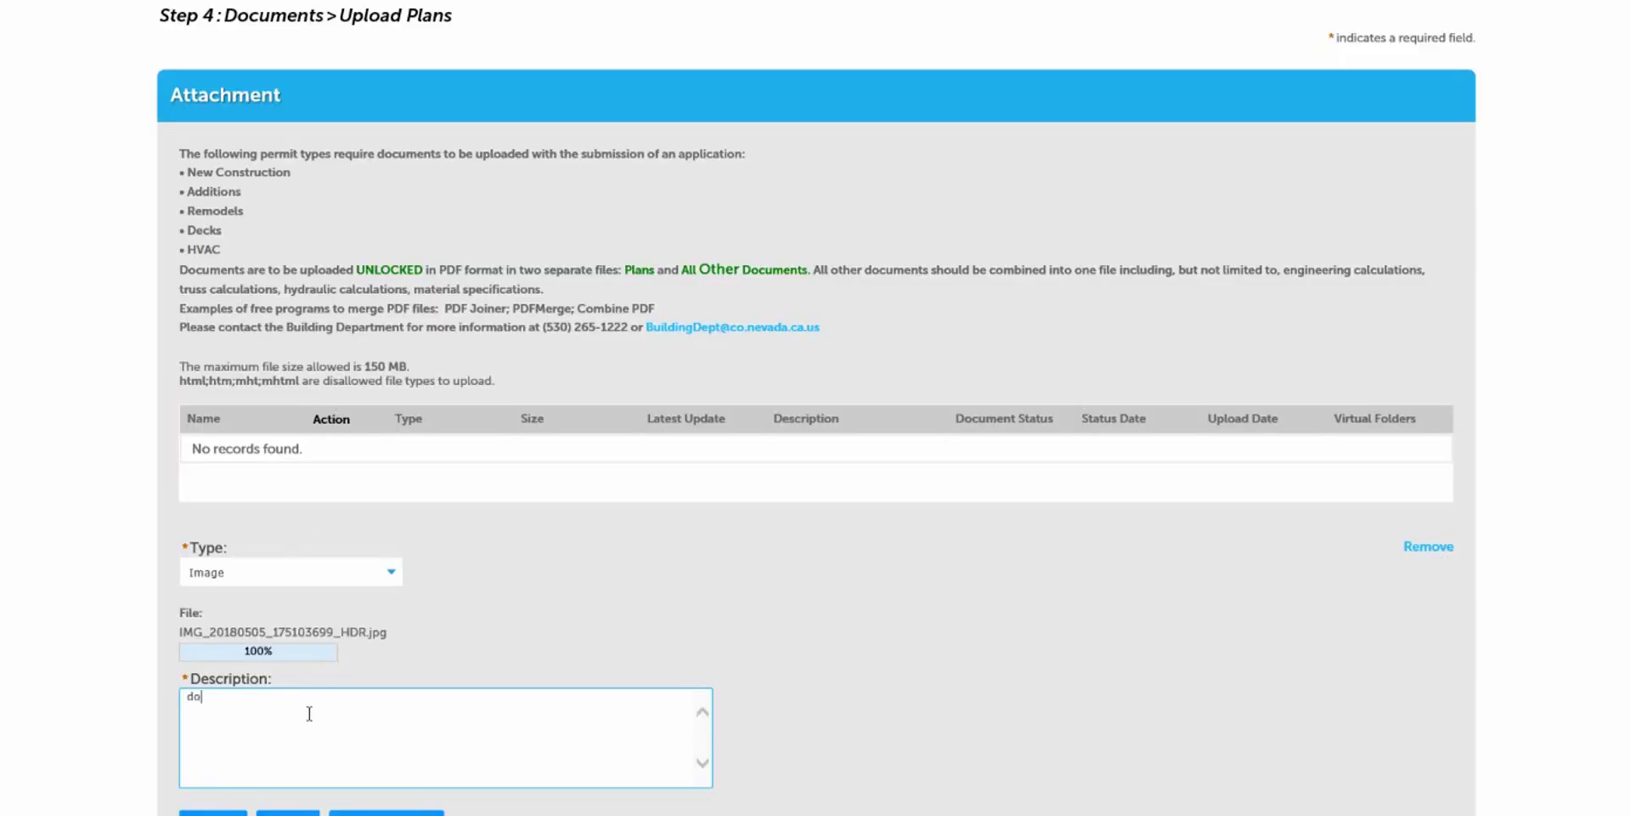
type("g house plans")
scroll(309, 714, "down", 1)
left_click(213, 758)
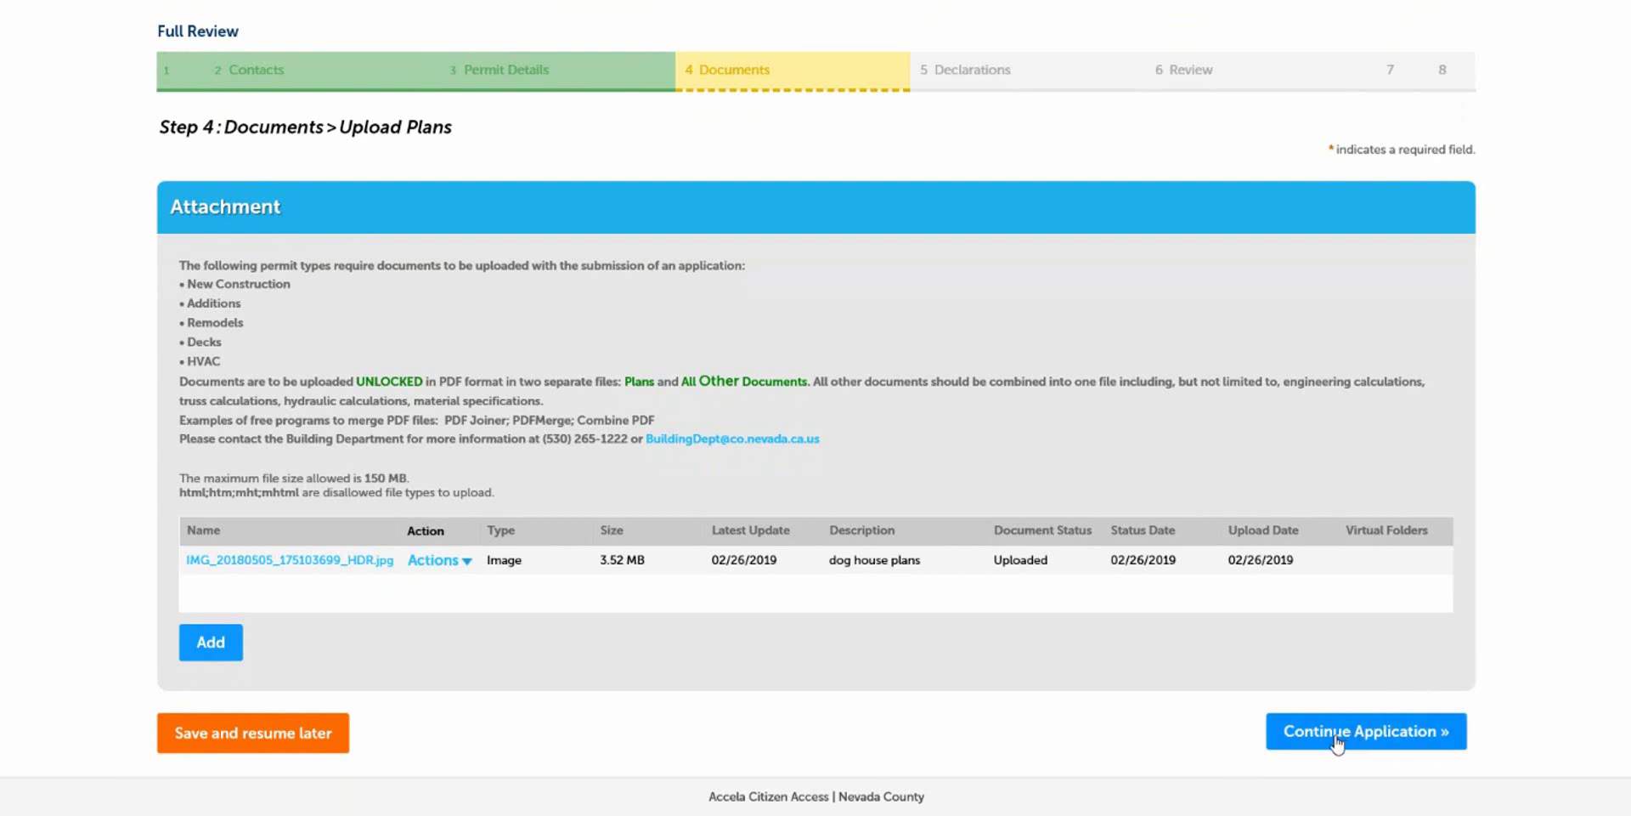
left_click(1337, 736)
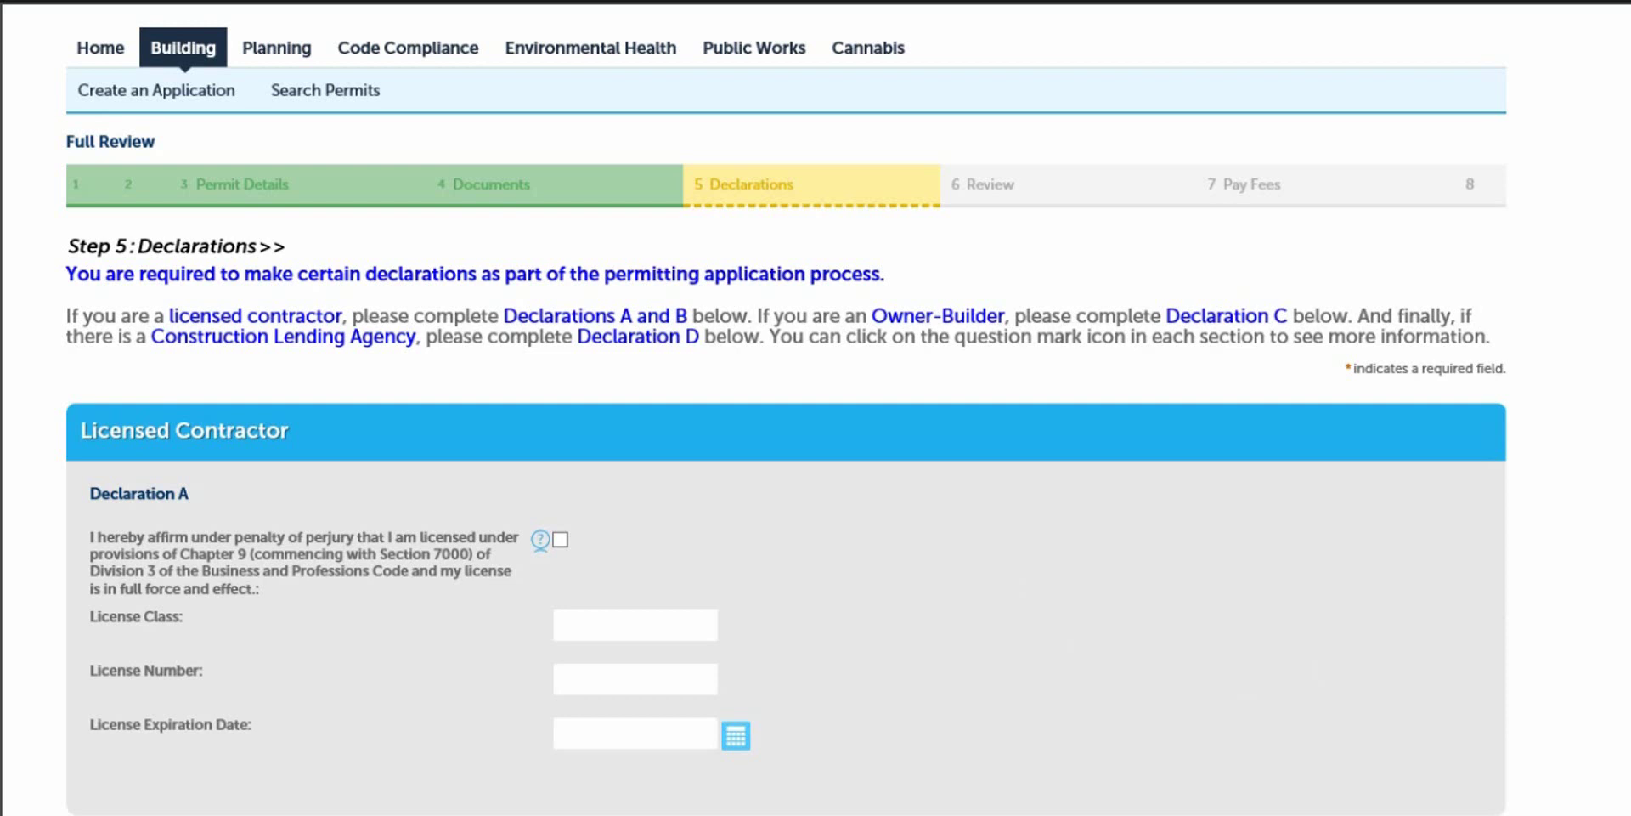
Tick Declaration C, stating the owner-builder hired a contractor, leaving other declarations unchecked.
scroll(815, 425, "down", 5)
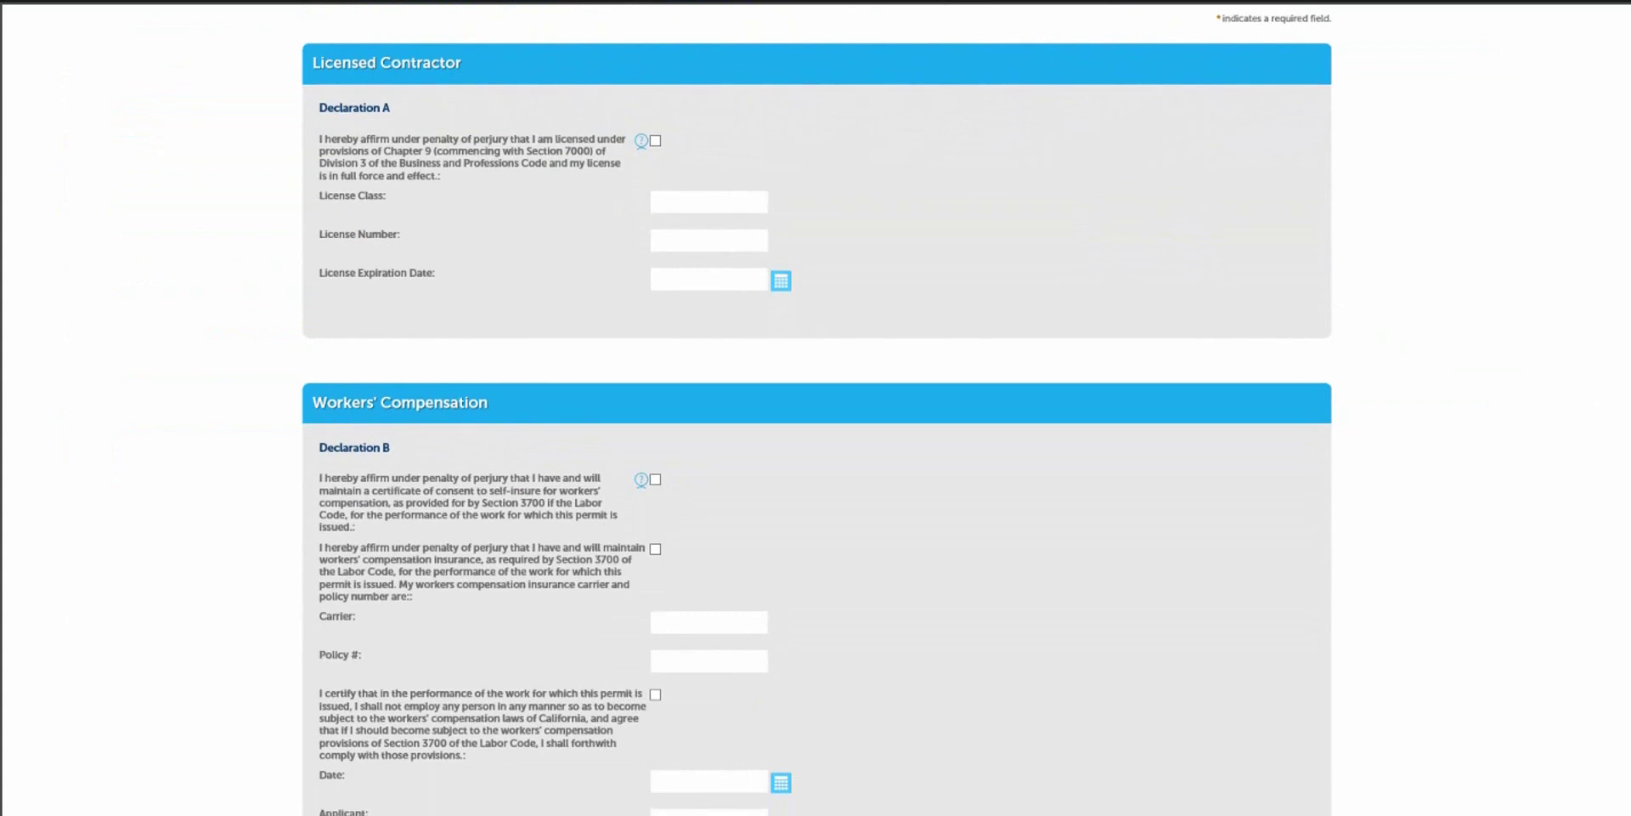
scroll(815, 424, "down", 3)
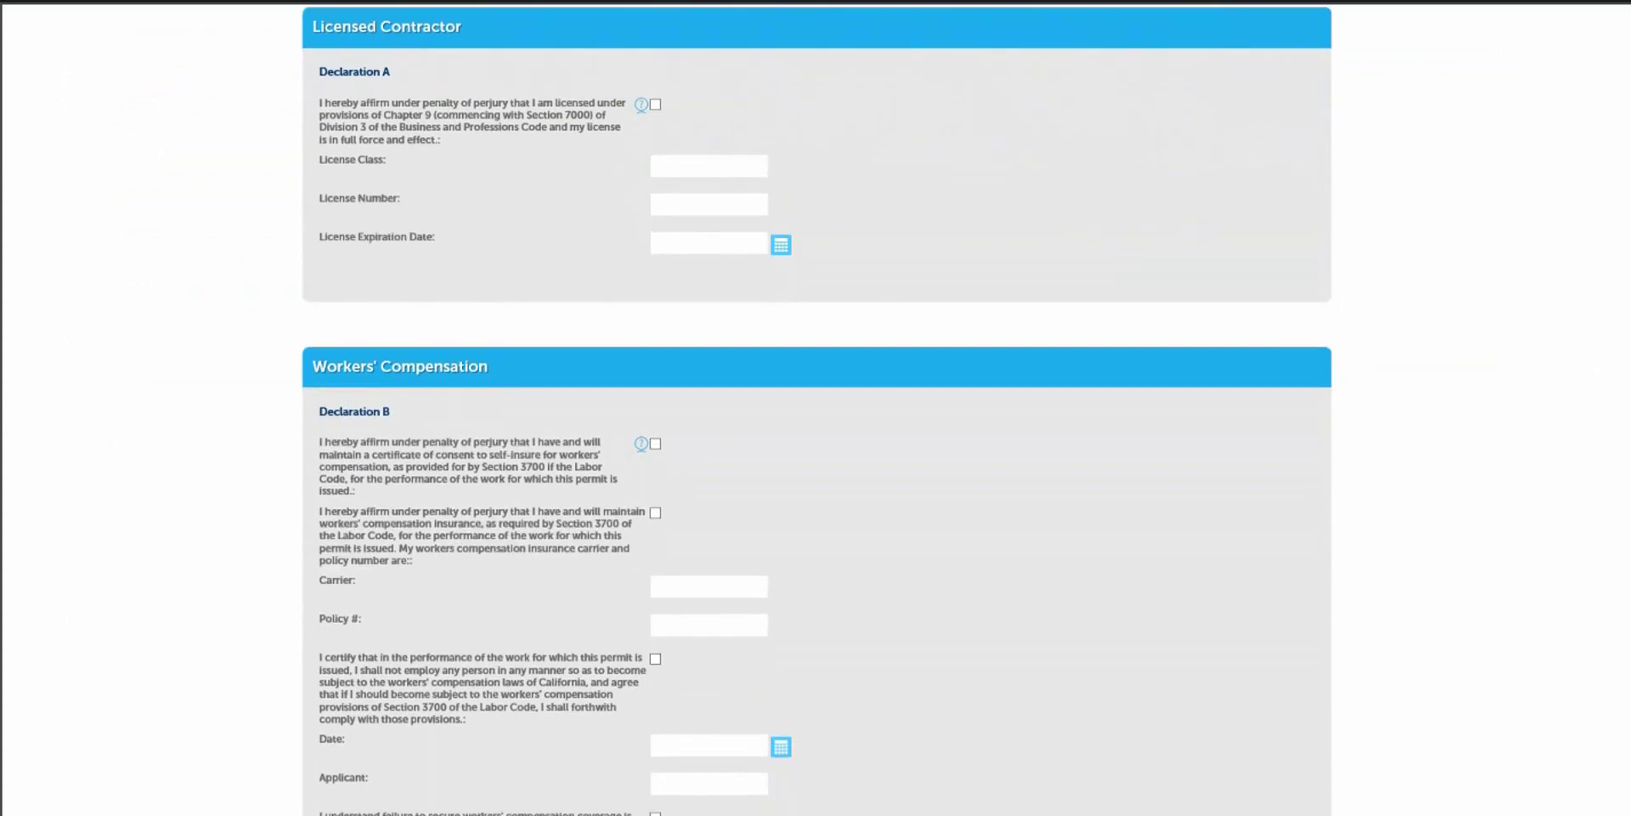
scroll(815, 425, "down", 8)
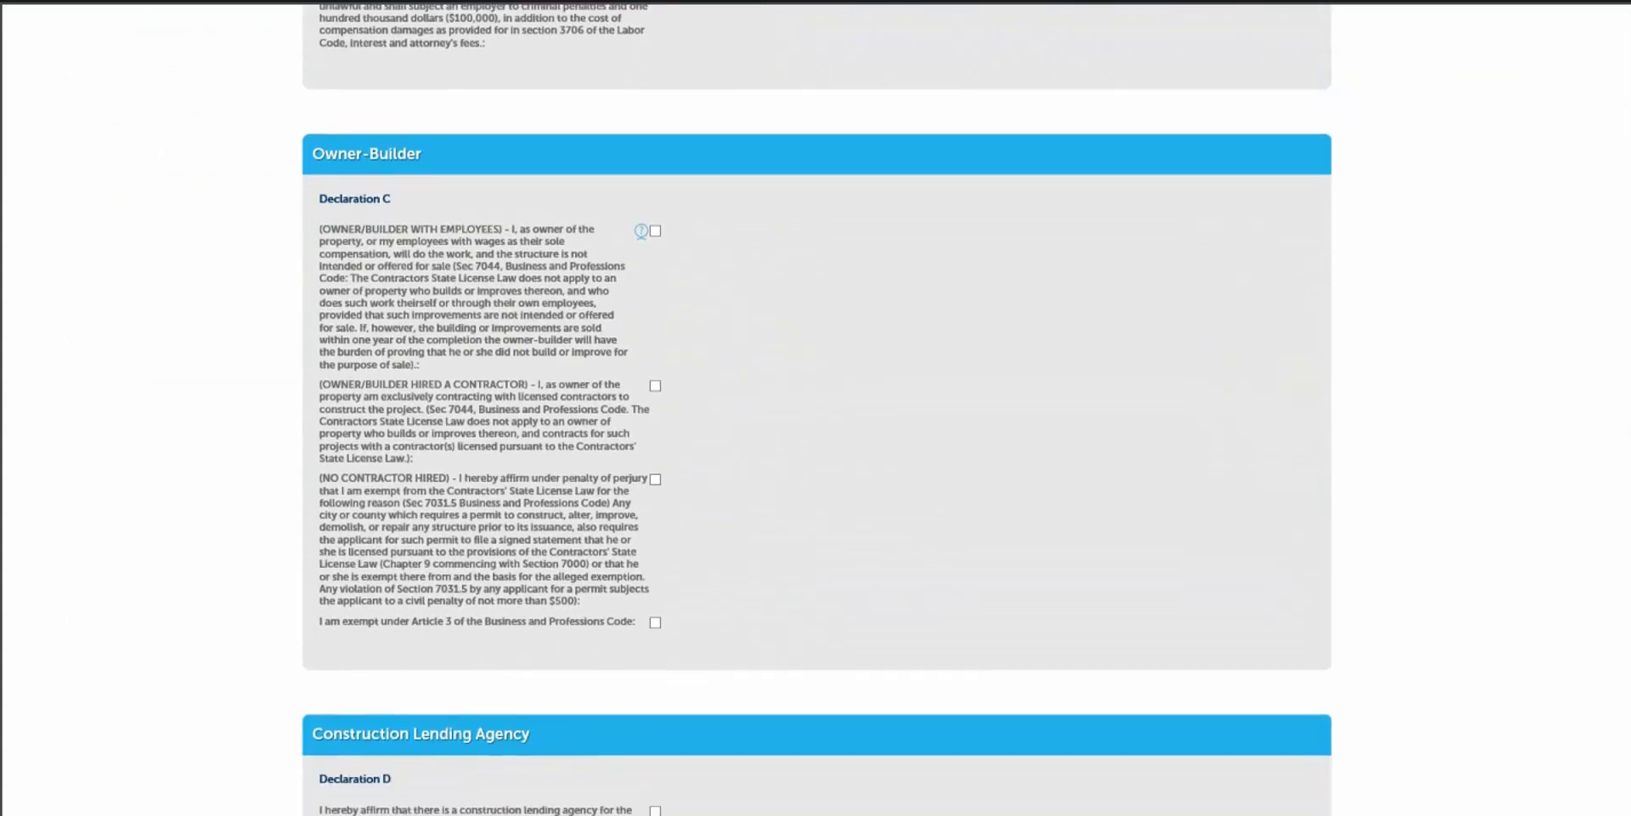
left_click(655, 385)
scroll(815, 425, "down", 3)
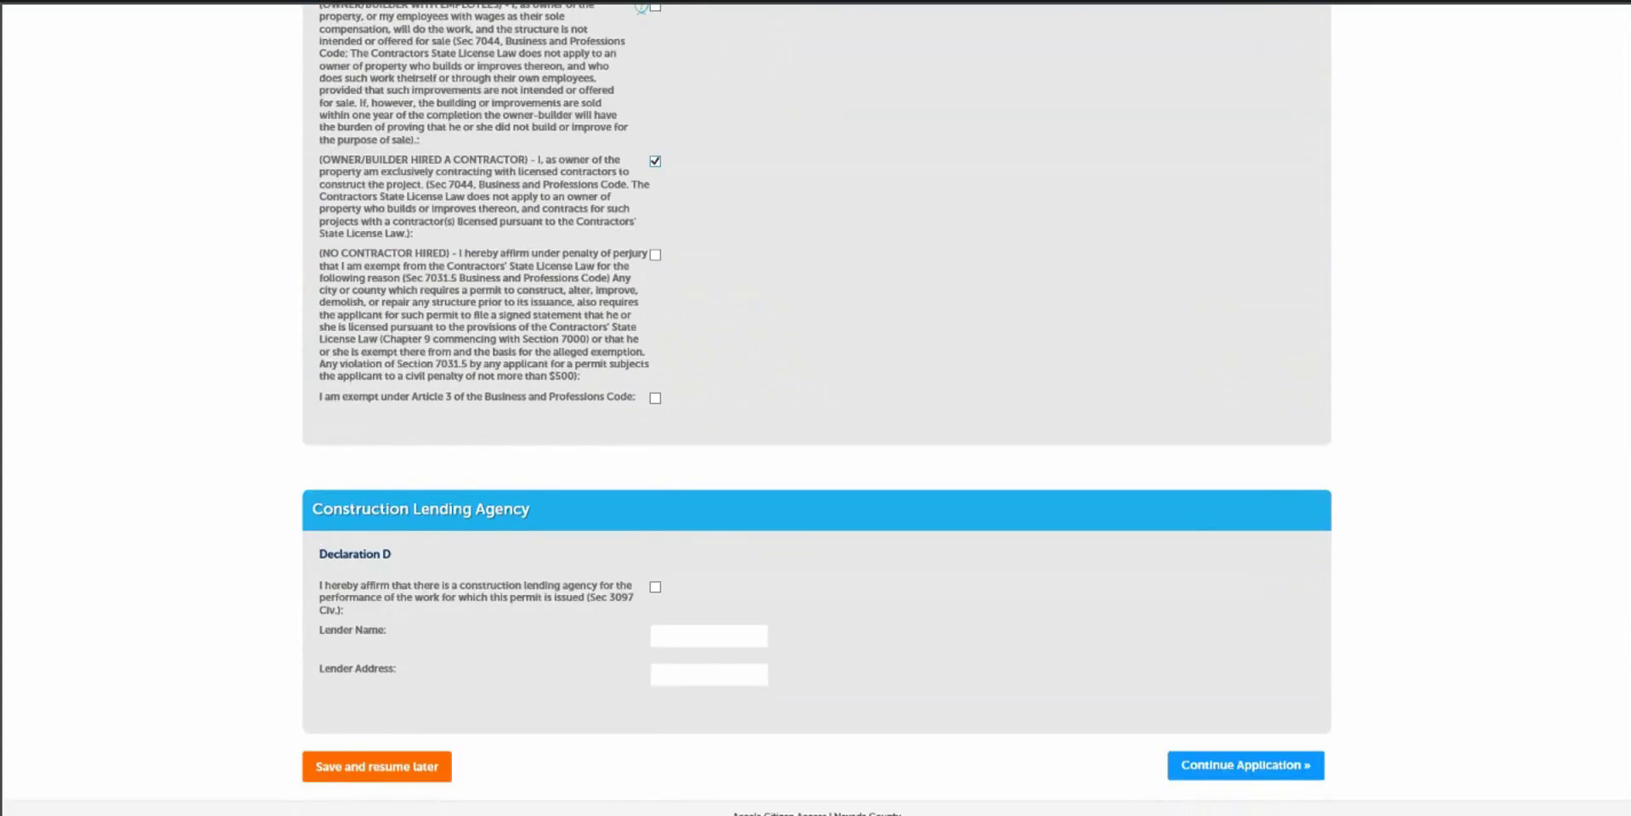
scroll(815, 408, "down", 1)
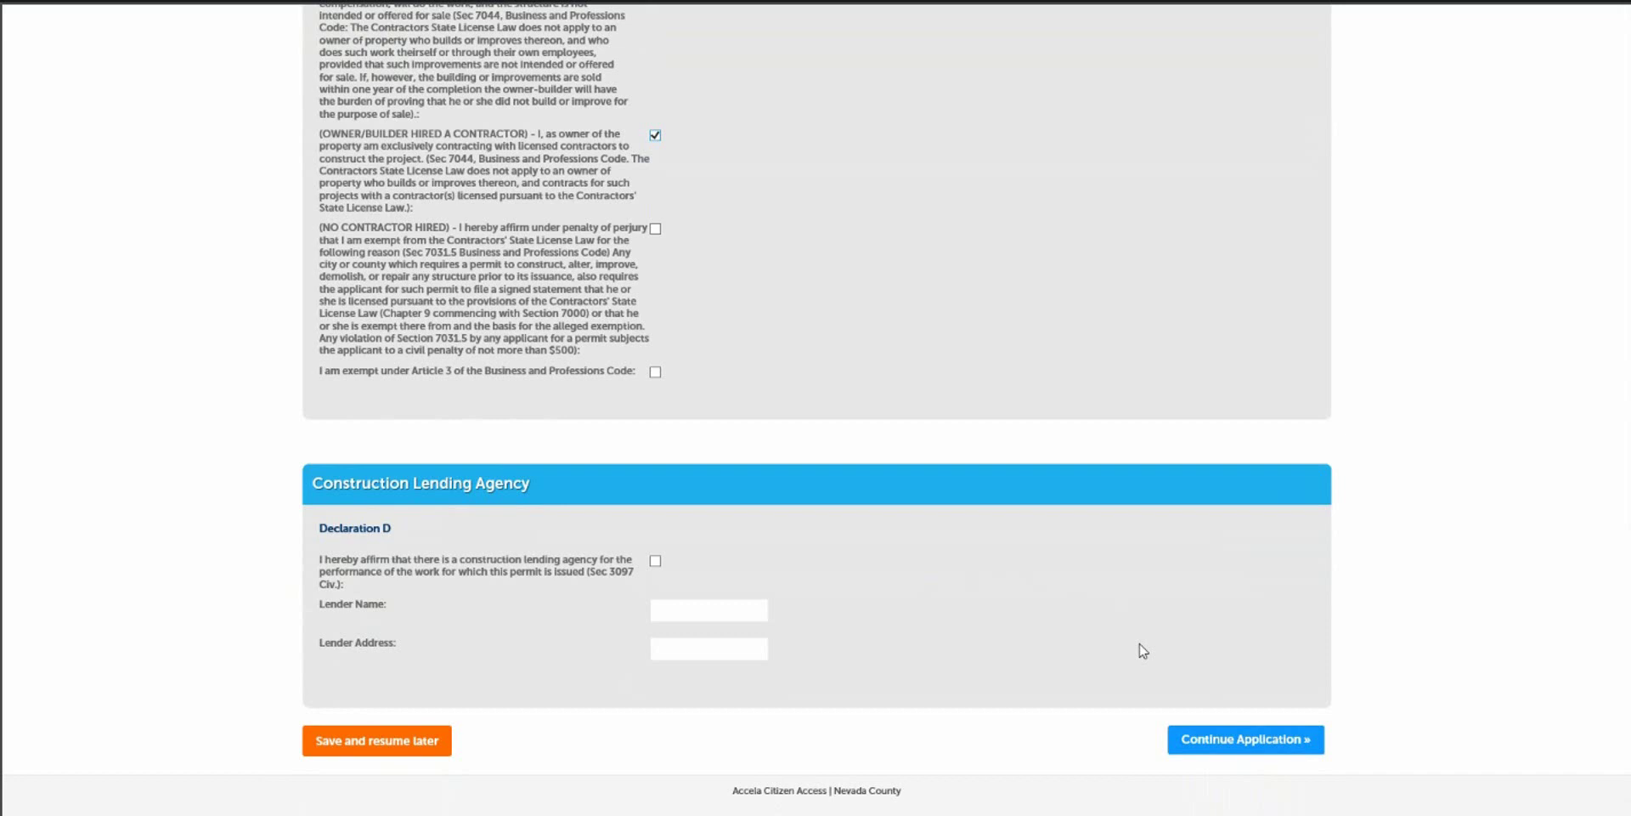
Continue to the Review page and look over the full application summary.
left_click(1227, 744)
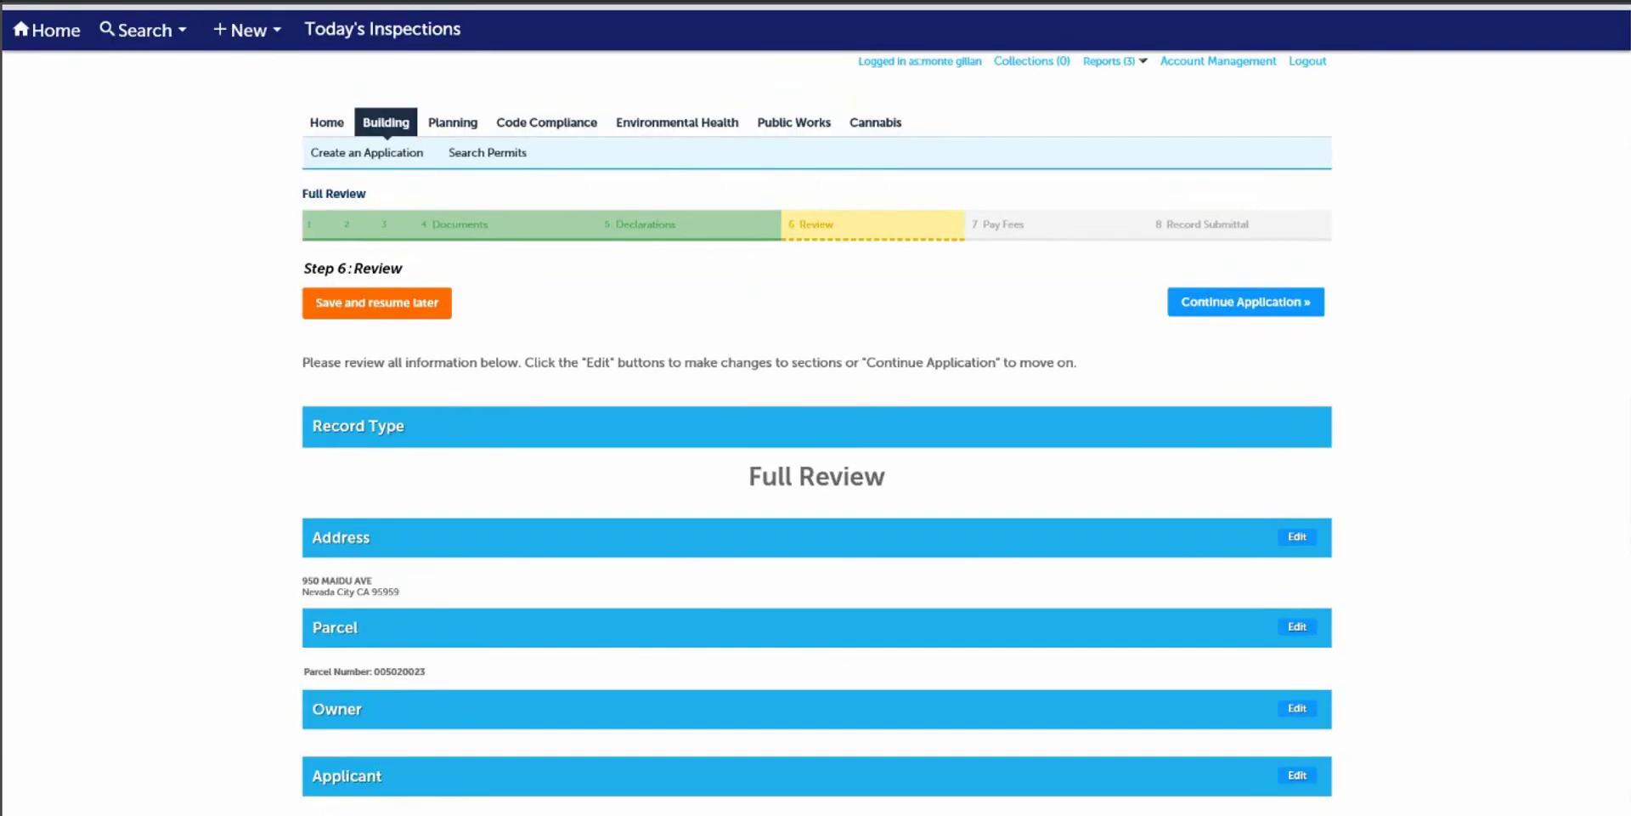
scroll(816, 408, "down", 10)
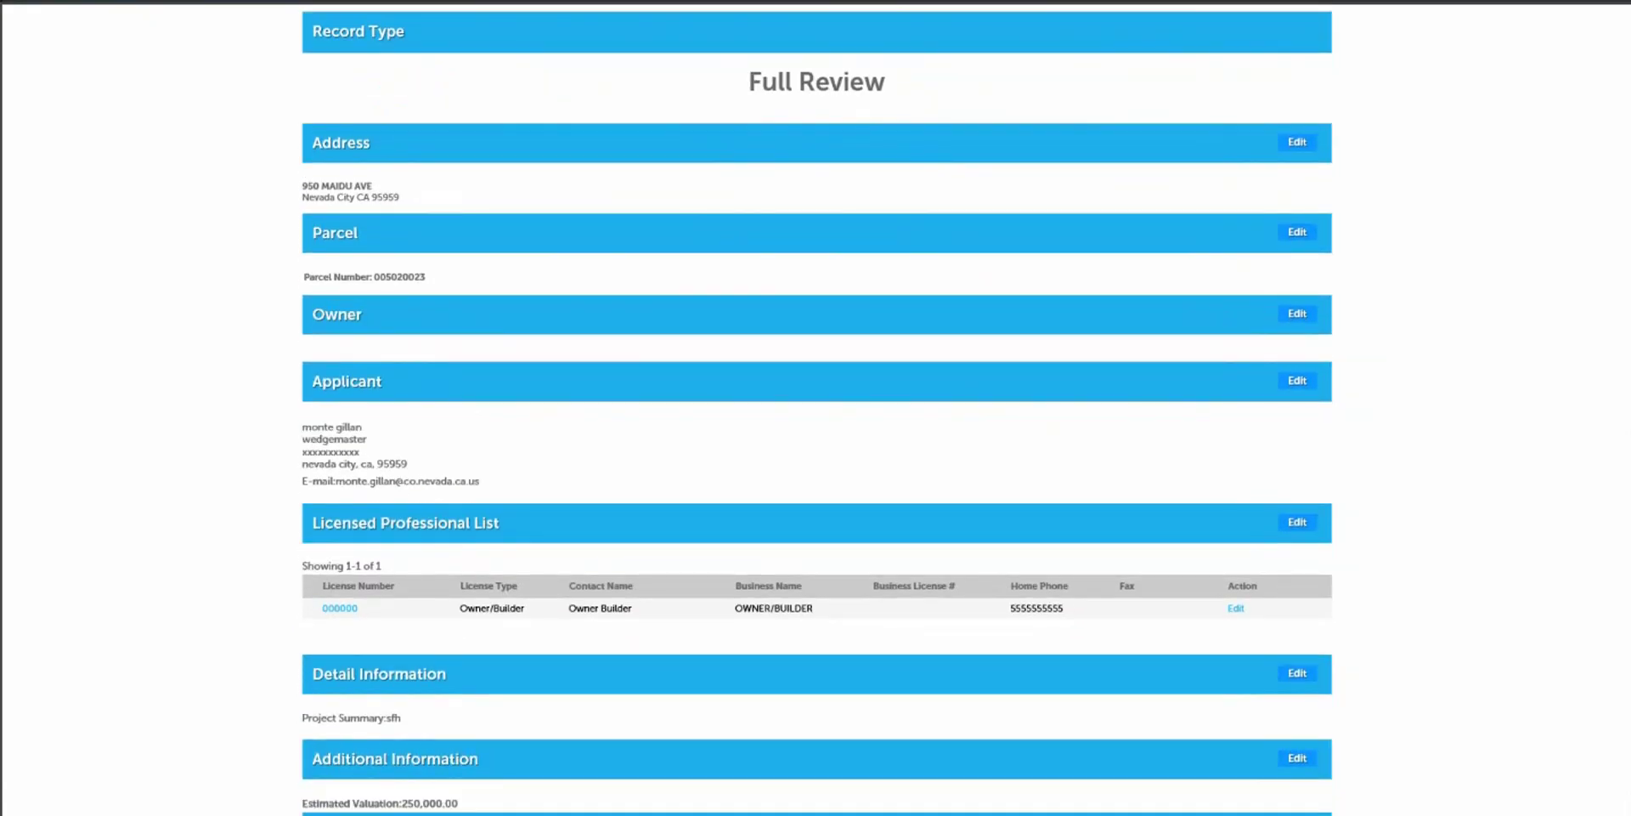
scroll(816, 407, "down", 5)
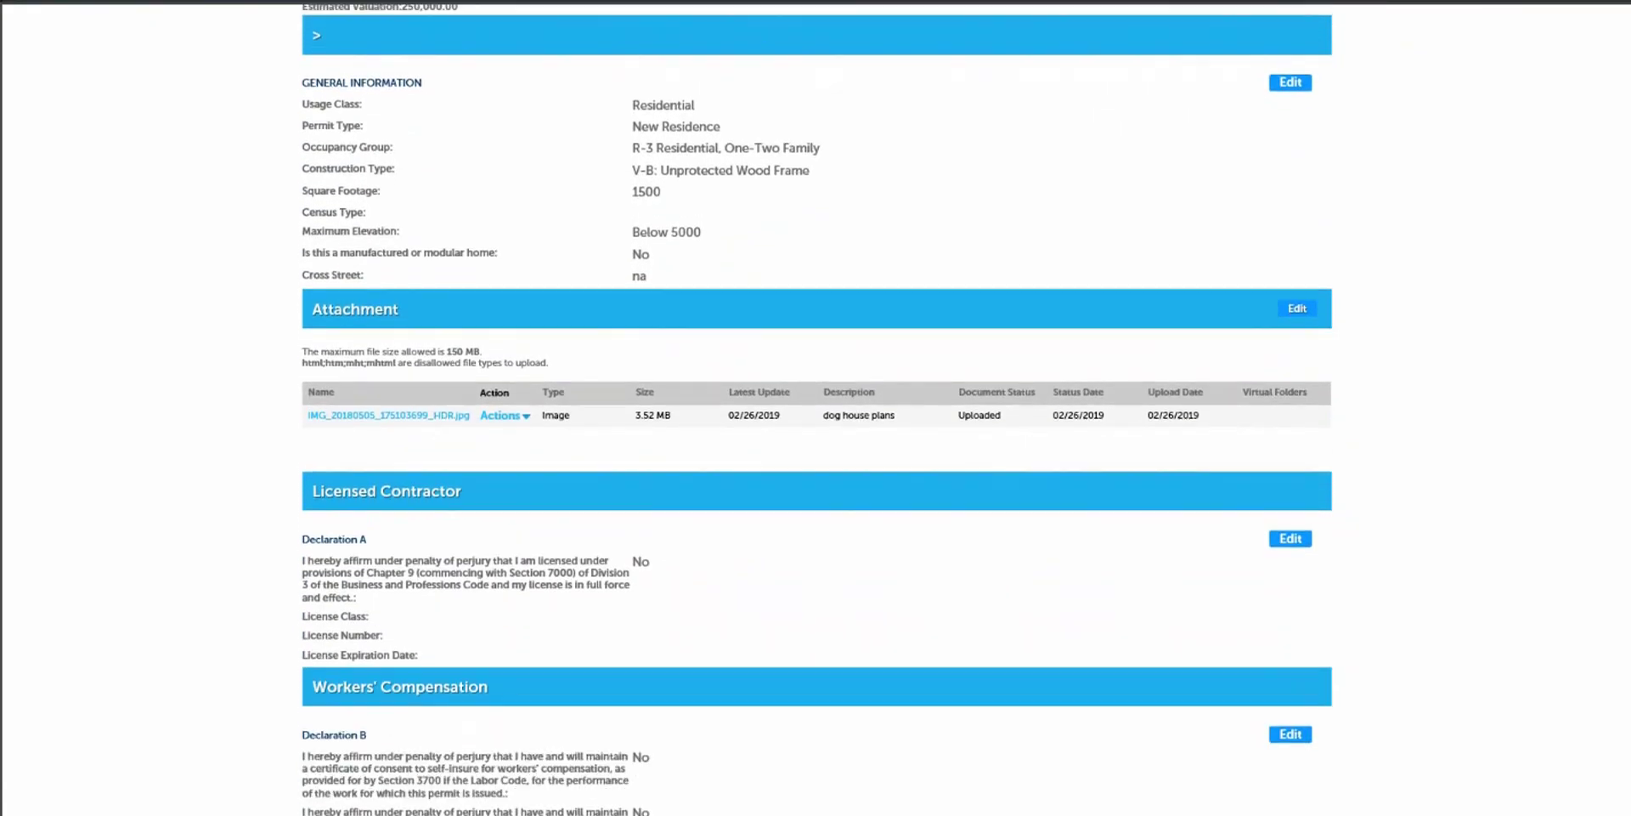
scroll(816, 408, "down", 12)
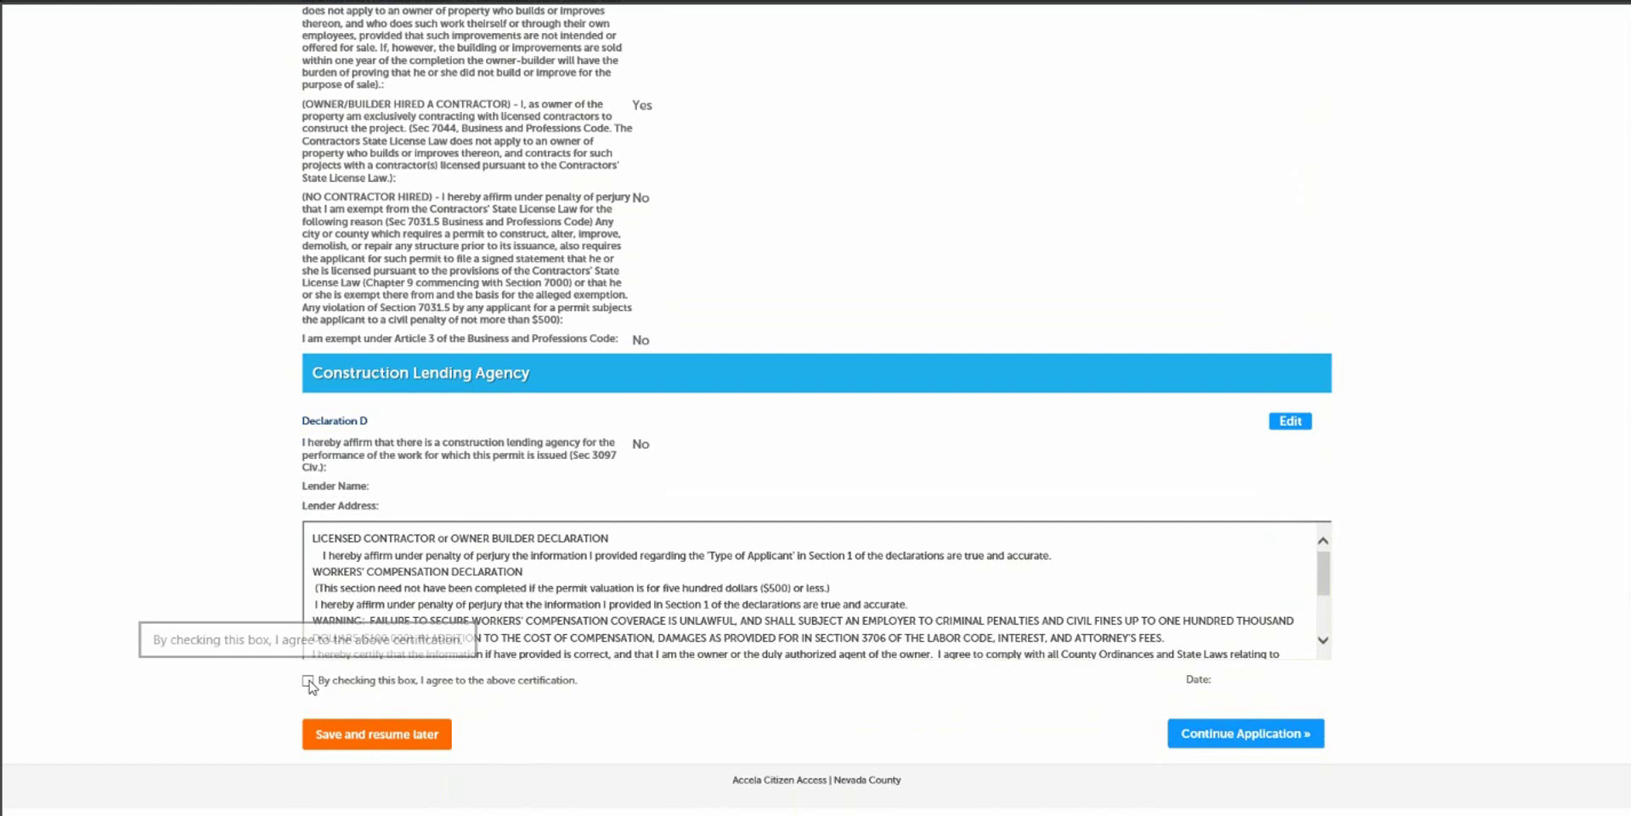
Agree to the certification statement dated 02/26/2019 and proceed to Step 7 Pay Fees.
left_click(308, 681)
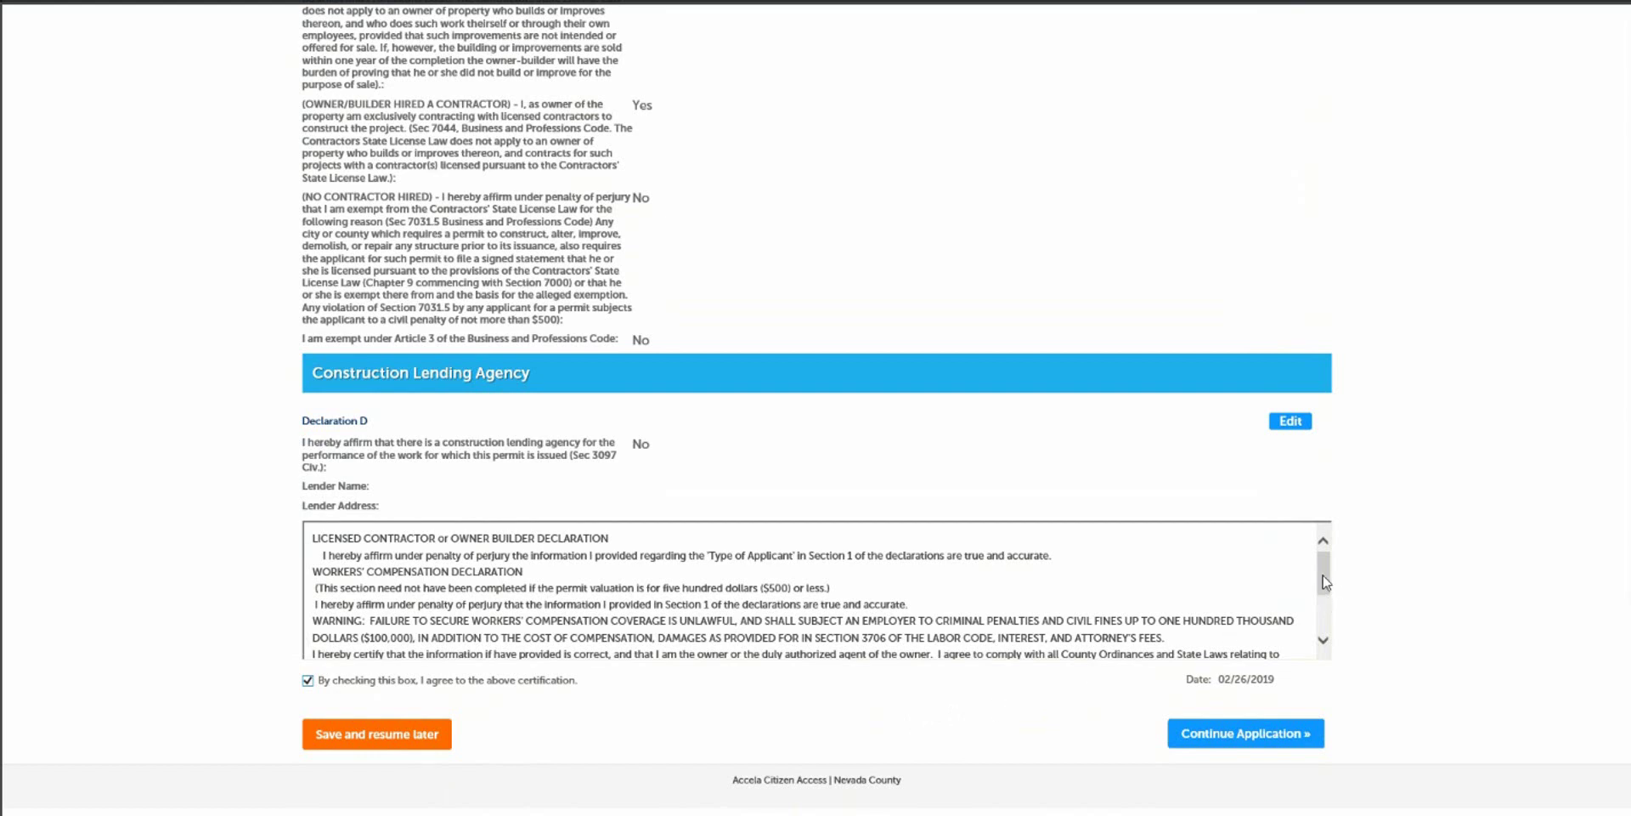
left_click_drag(1326, 583, 1331, 630)
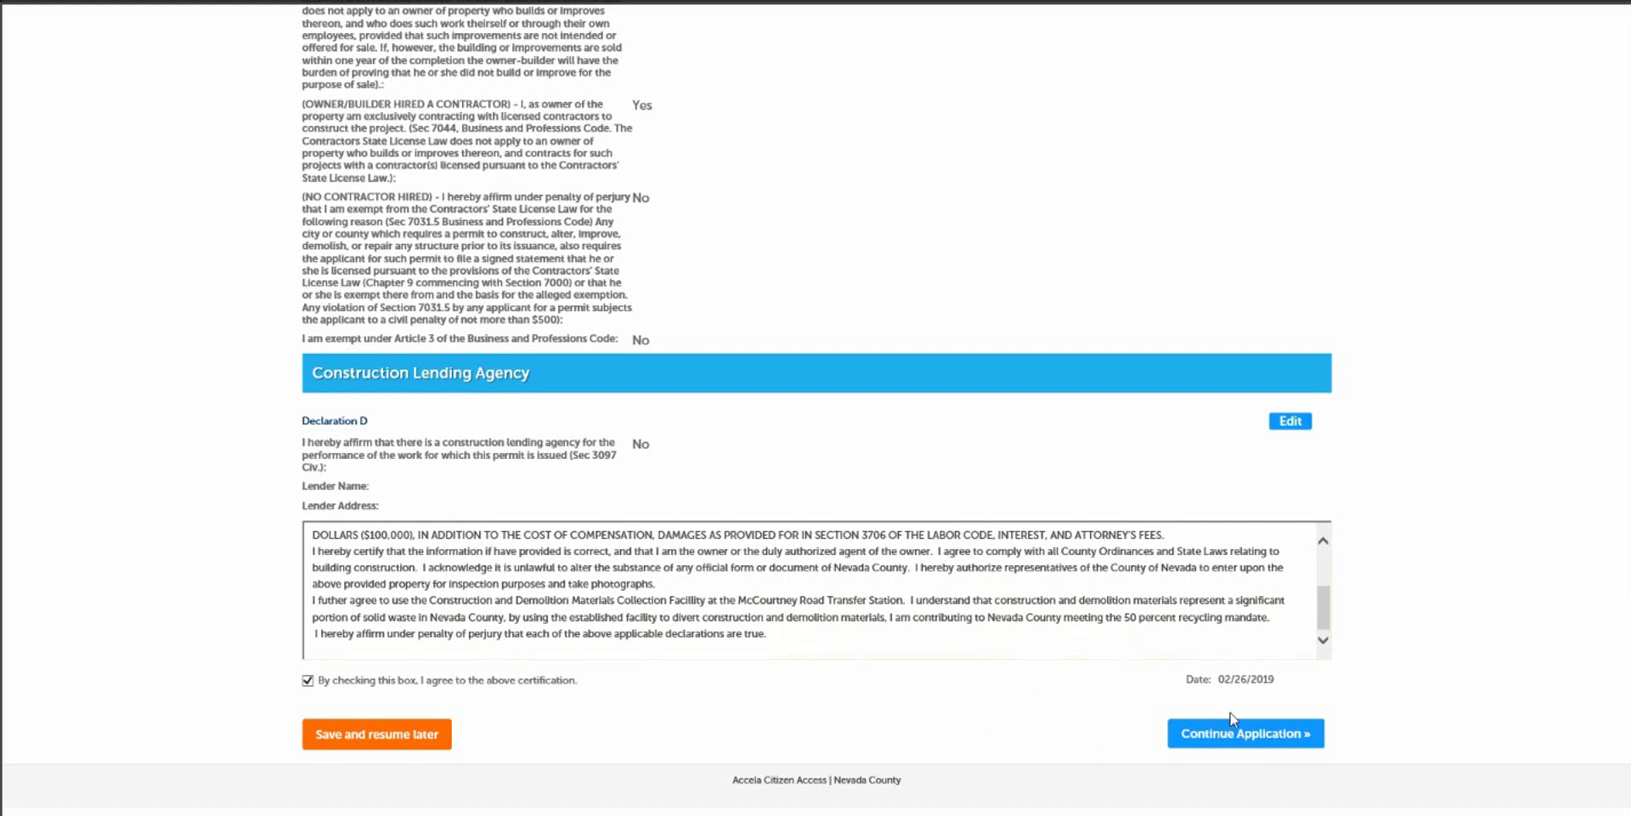
left_click(1232, 734)
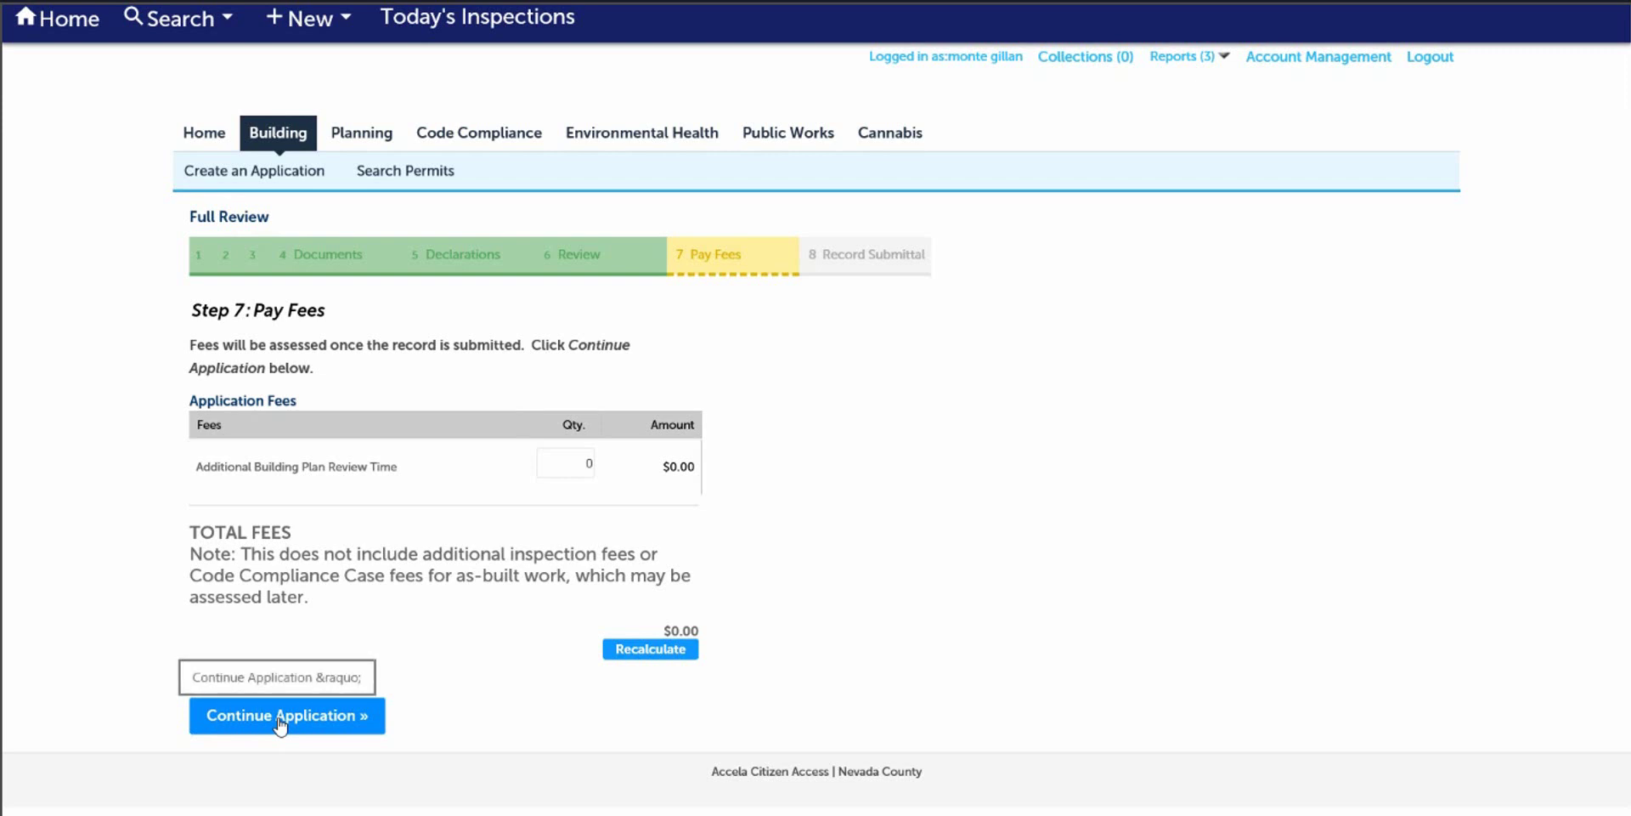
Continue past the $0.00 fees to Step 8 Record Submittal and receive the record number.
left_click(280, 718)
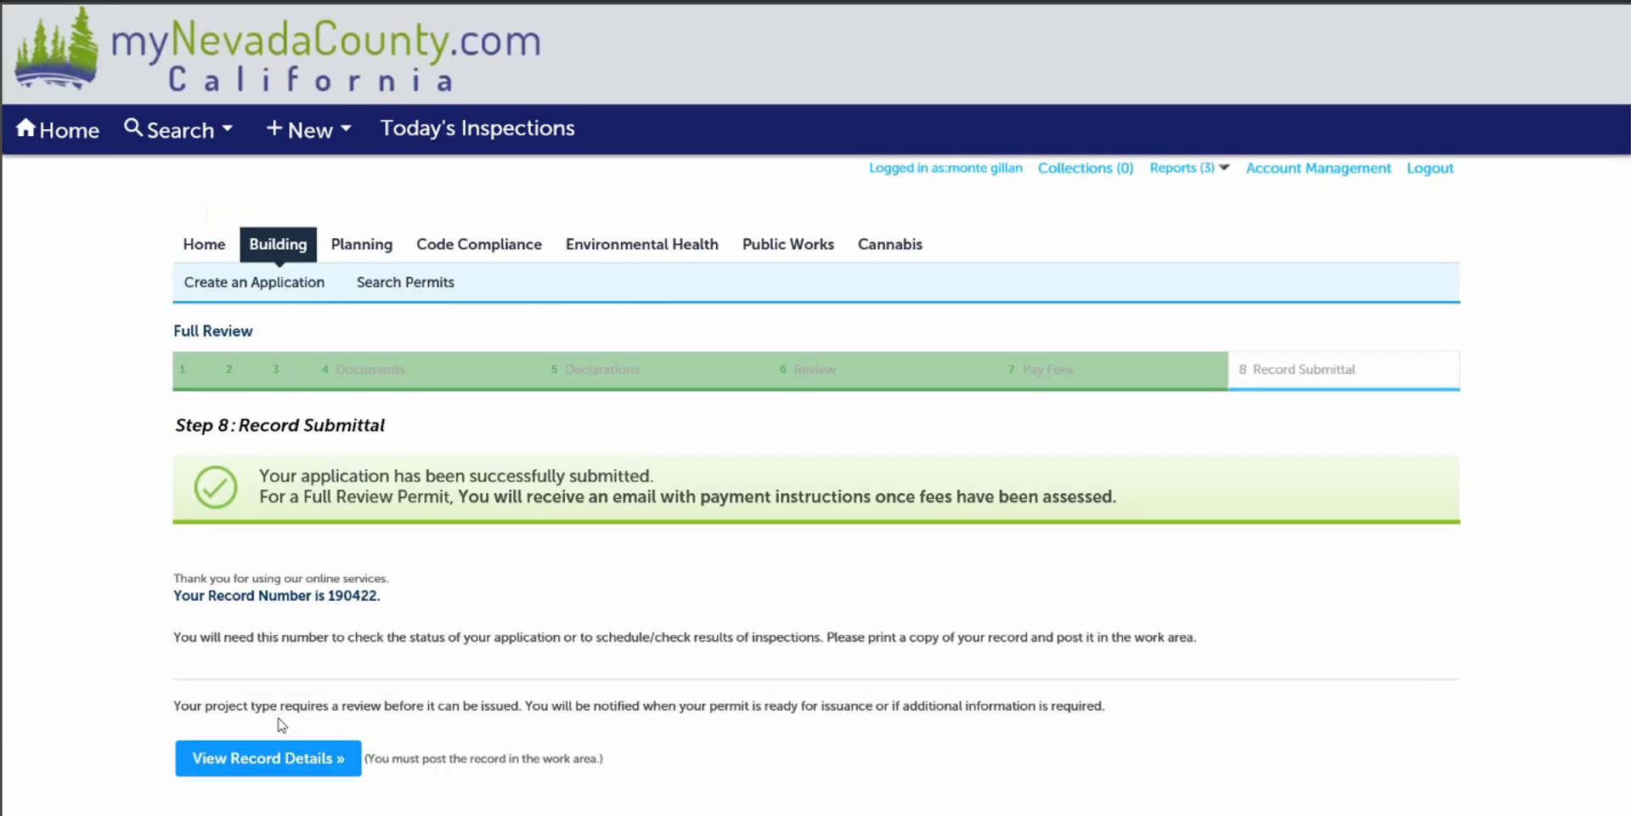